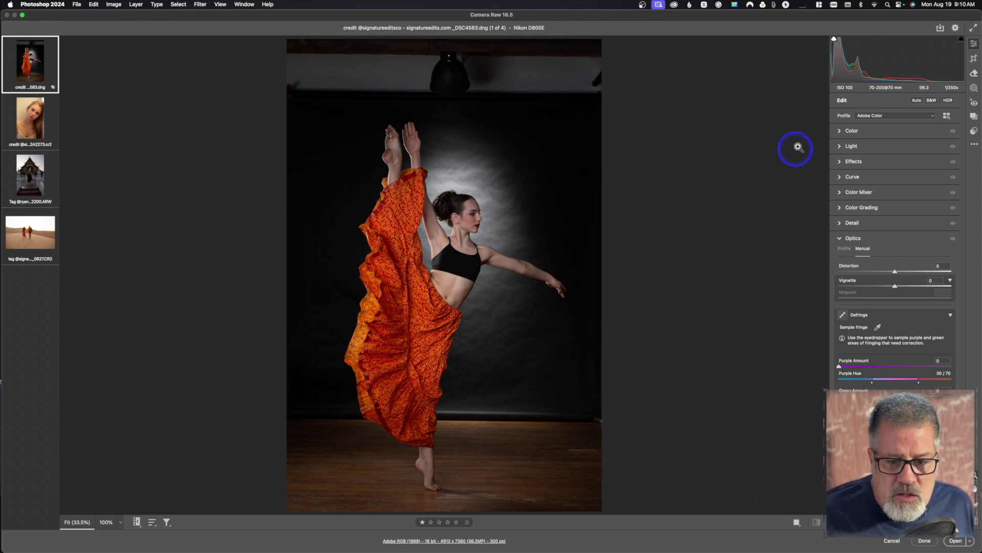
Step: Try the Auto white balance on the dancer photo and restore the As Shot setting
click(840, 132)
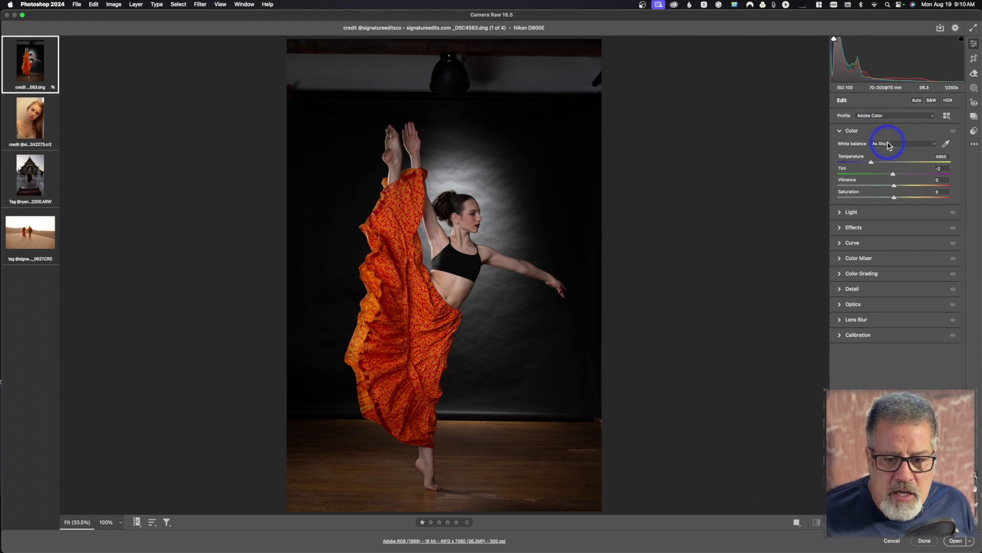
drag(888, 146, 889, 147)
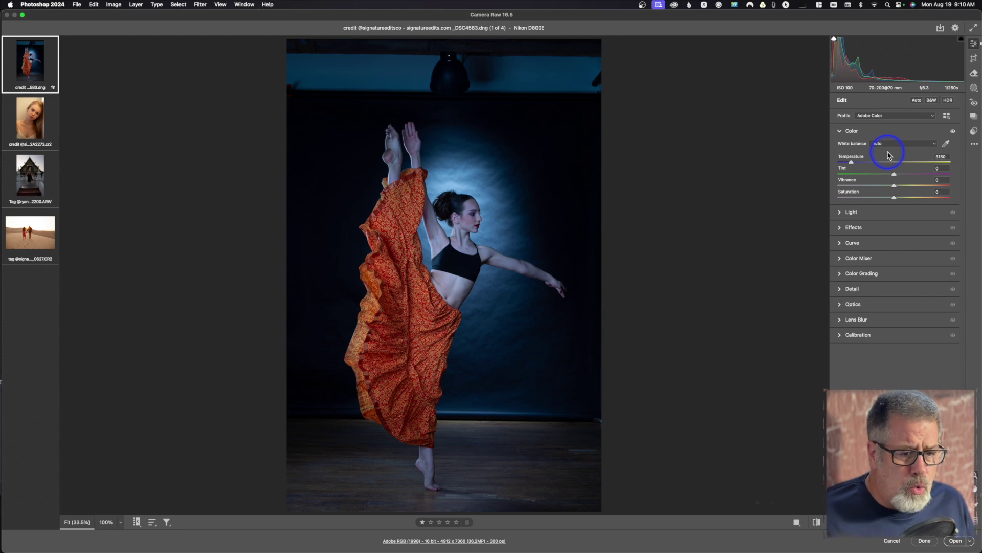
click(890, 146)
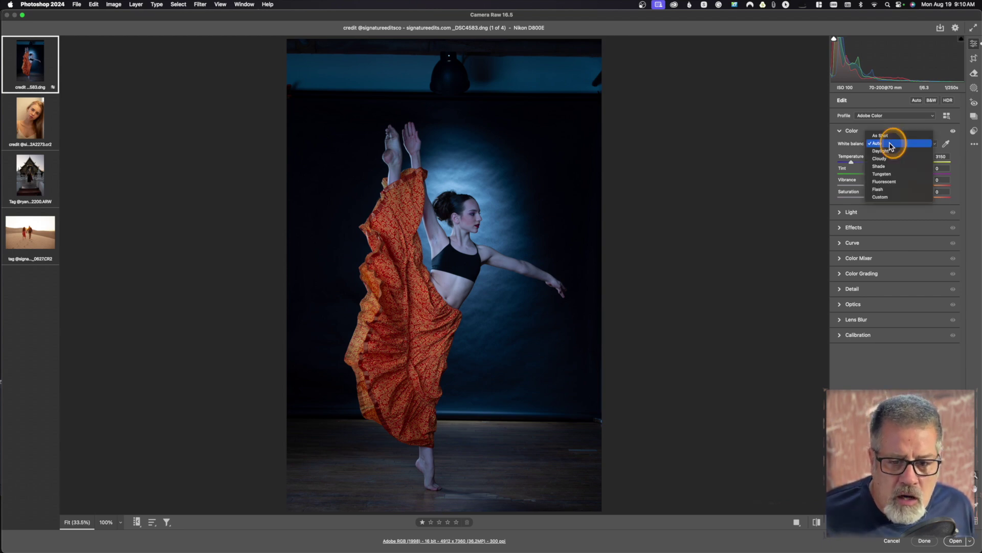
click(897, 132)
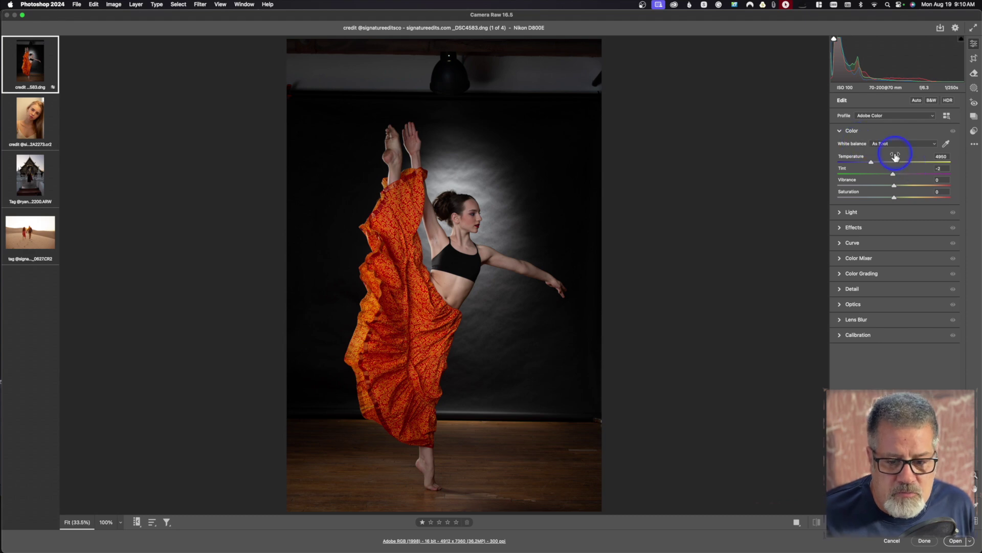
Step: Set the dancer photo's overall Contrast to -3 in the Light adjustments
click(848, 213)
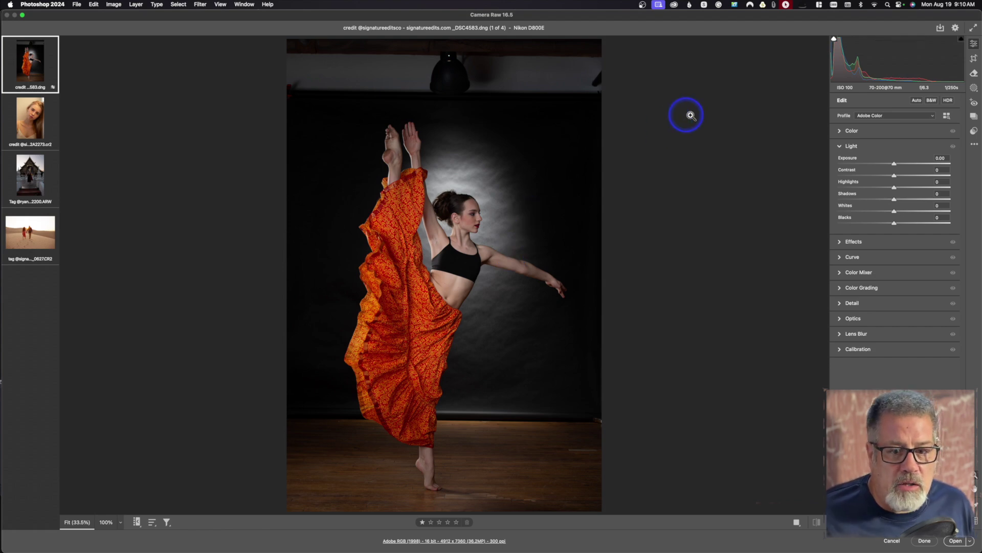
drag(893, 177, 891, 175)
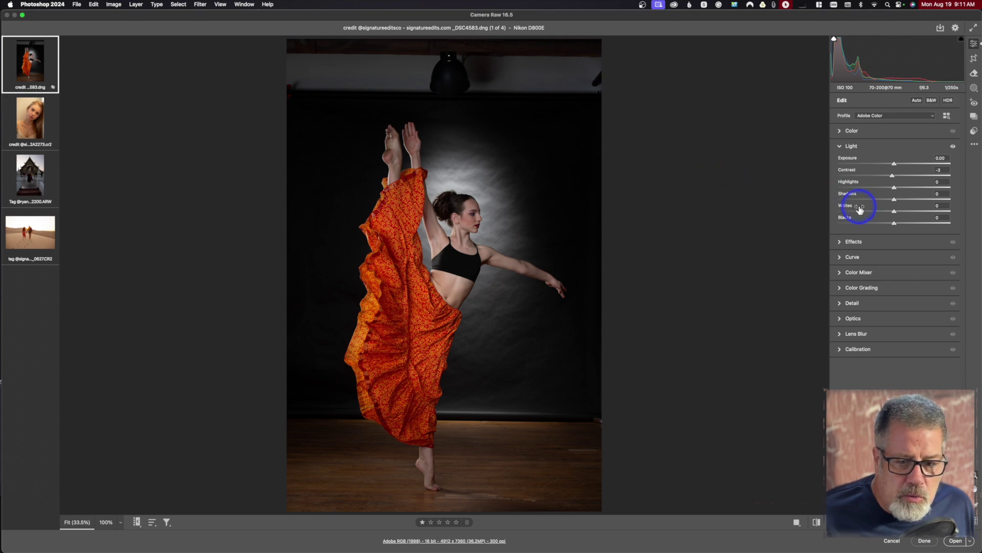
Step: Create a subject mask on the dancer and set its Exposure to +0.45 and Shadows to +21
click(974, 88)
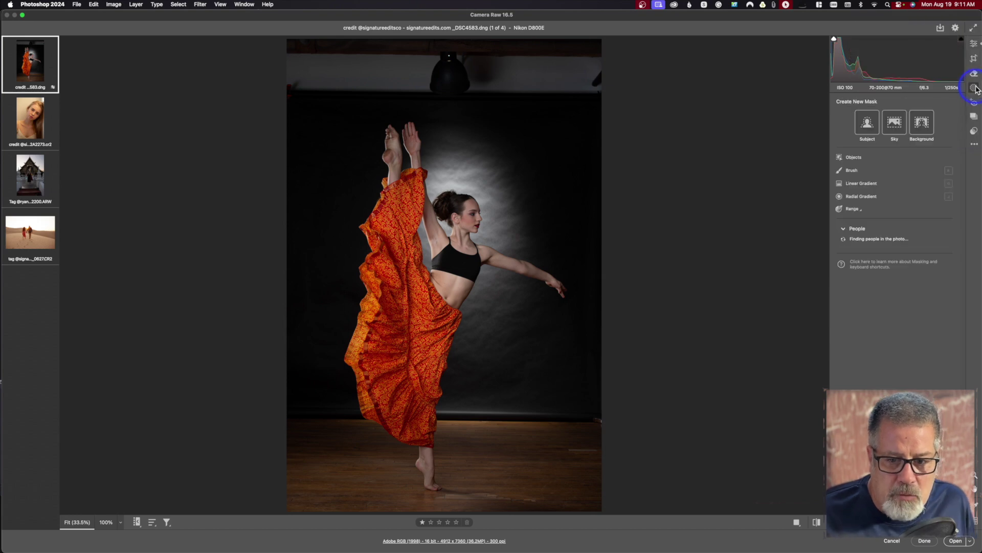
click(869, 125)
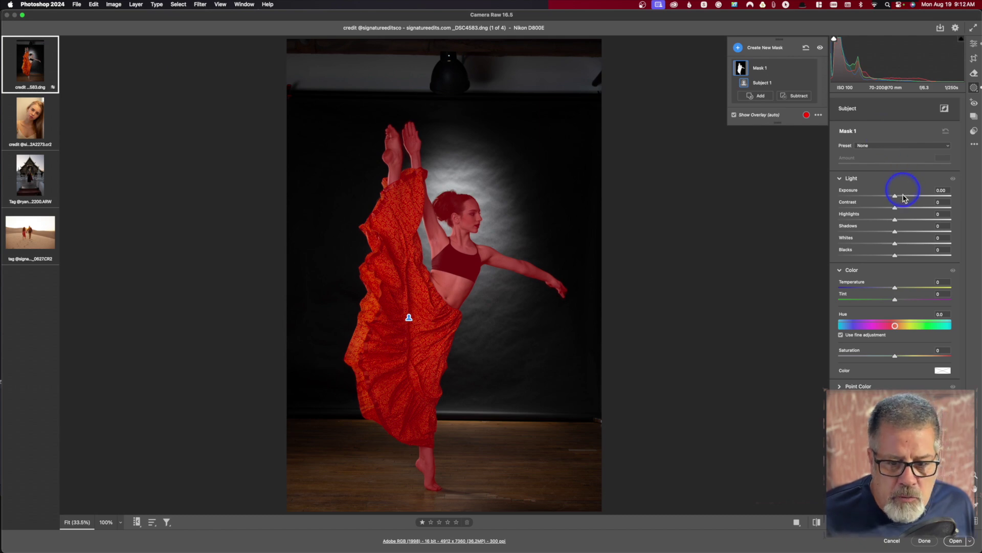
drag(896, 199, 900, 199)
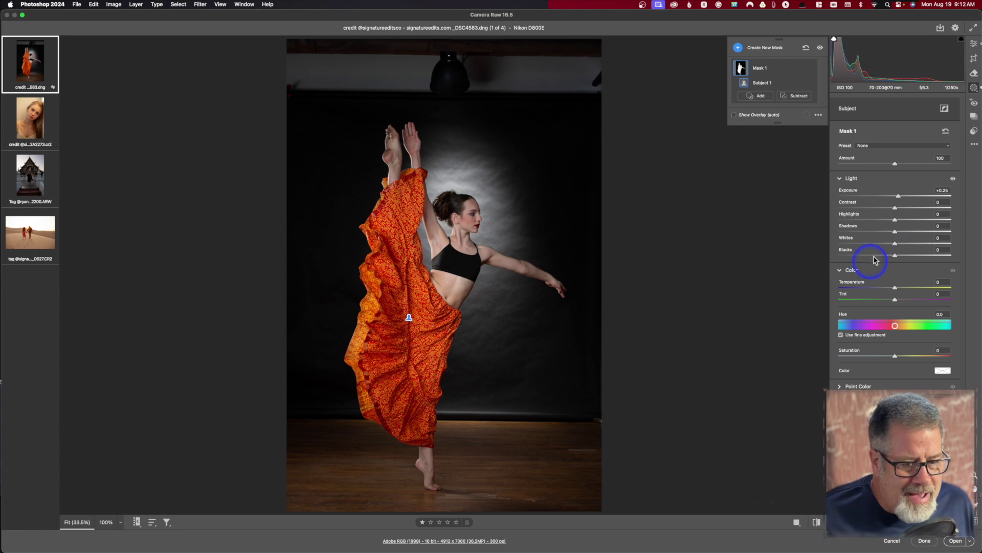
click(906, 233)
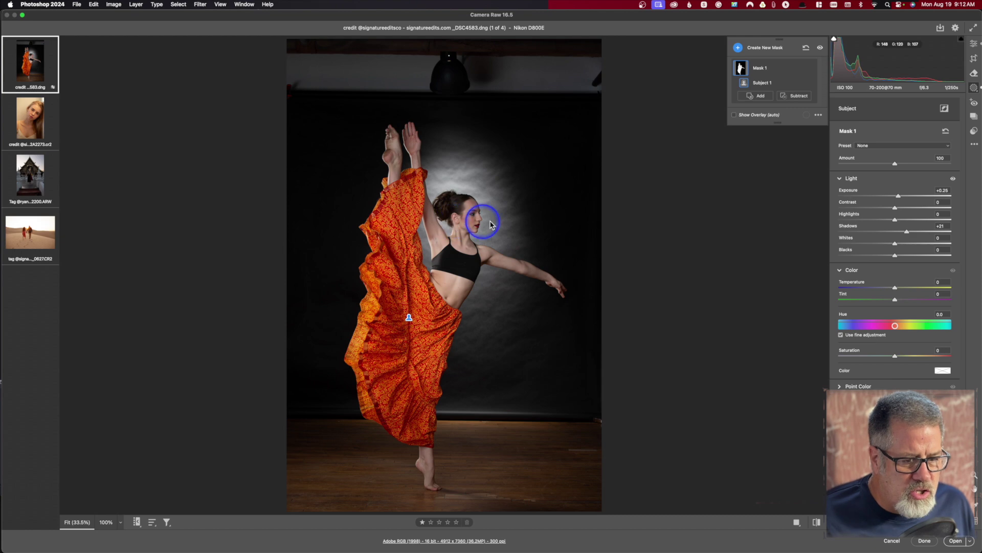
drag(898, 196, 903, 198)
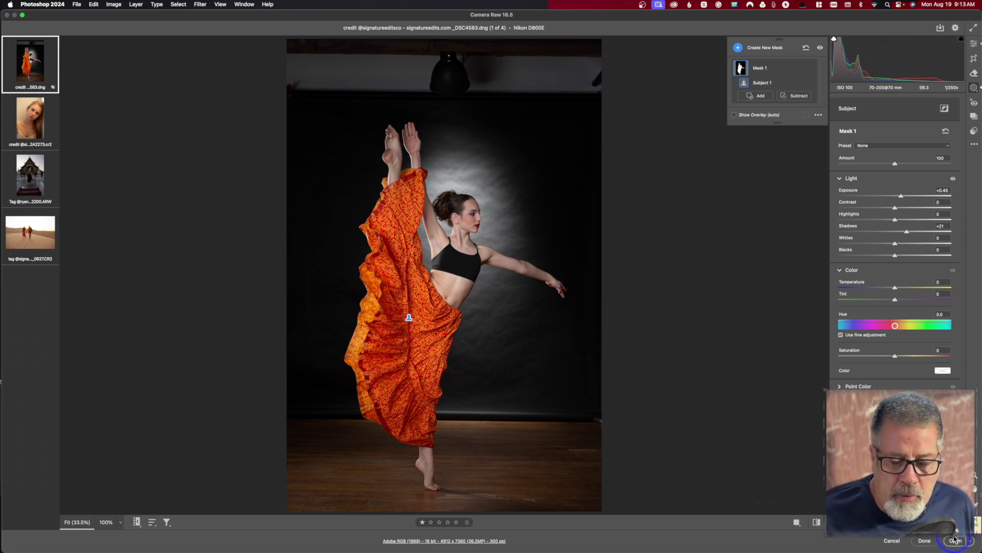
Step: Switch to the portrait of the blonde woman and apply the Adobe Portrait profile
mouse_move(35, 113)
click(35, 114)
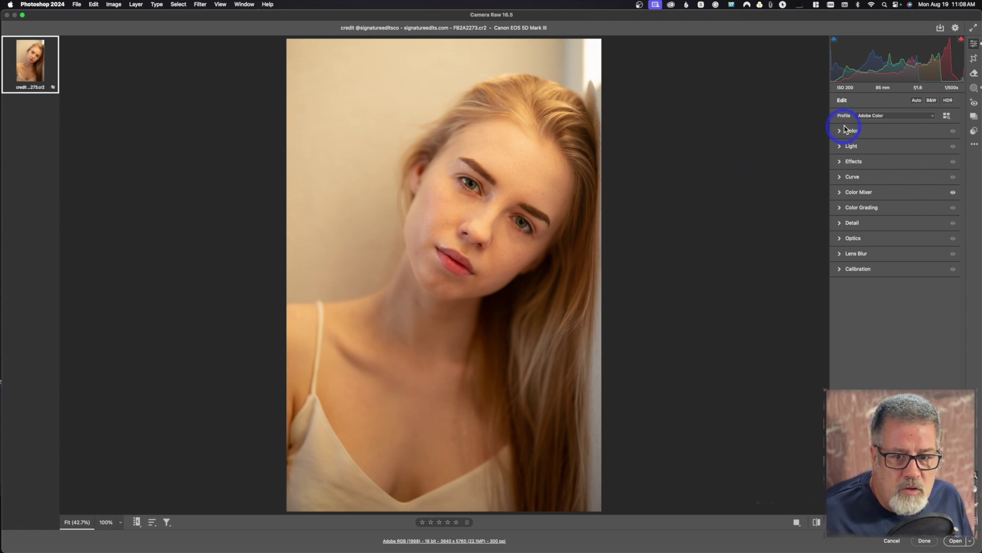
click(871, 117)
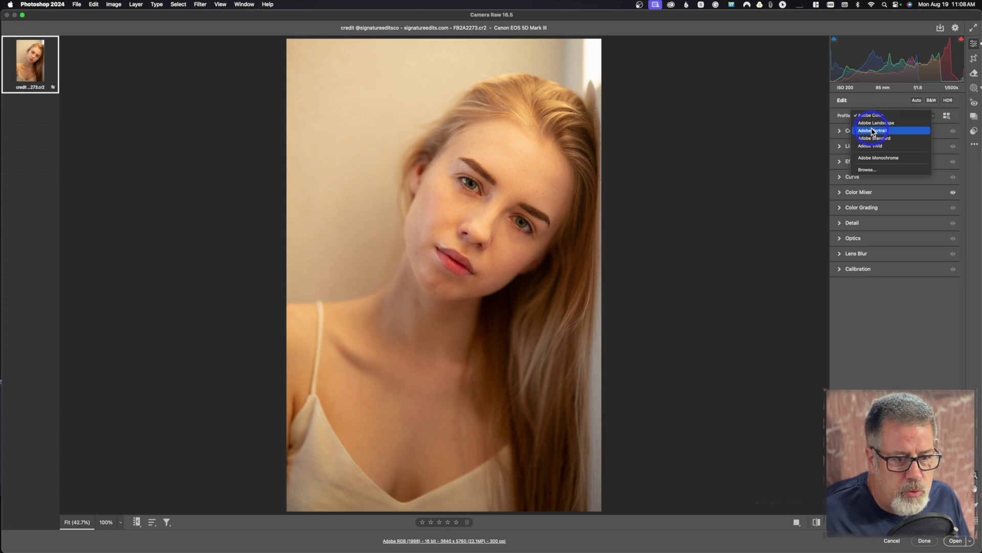
click(873, 132)
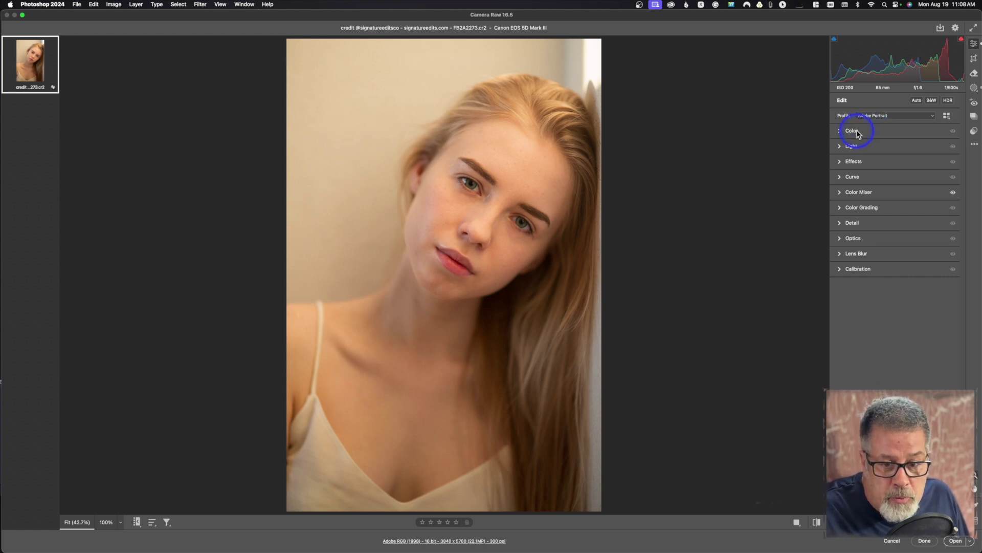
Step: Apply the Auto white balance to the portrait and shift its Tint to -8
click(859, 131)
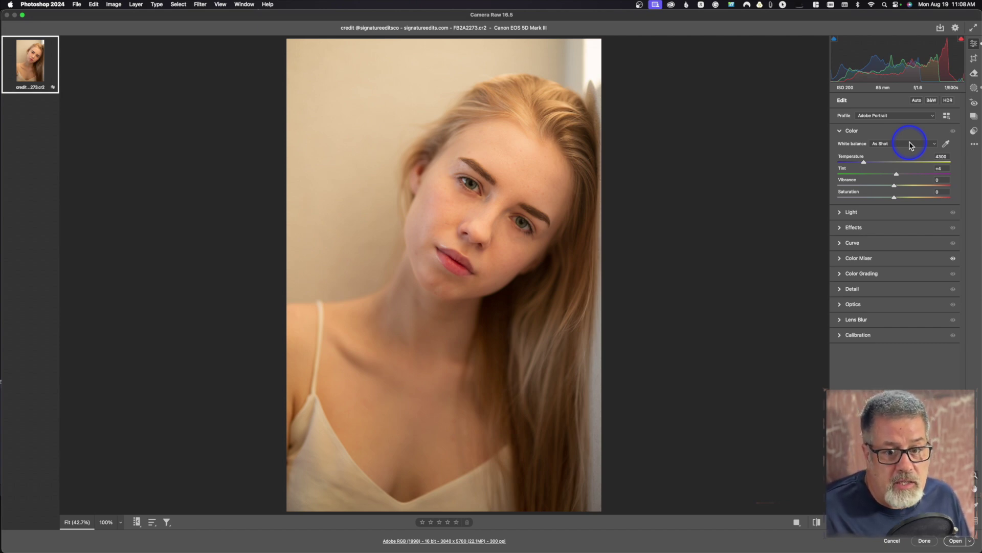
click(910, 144)
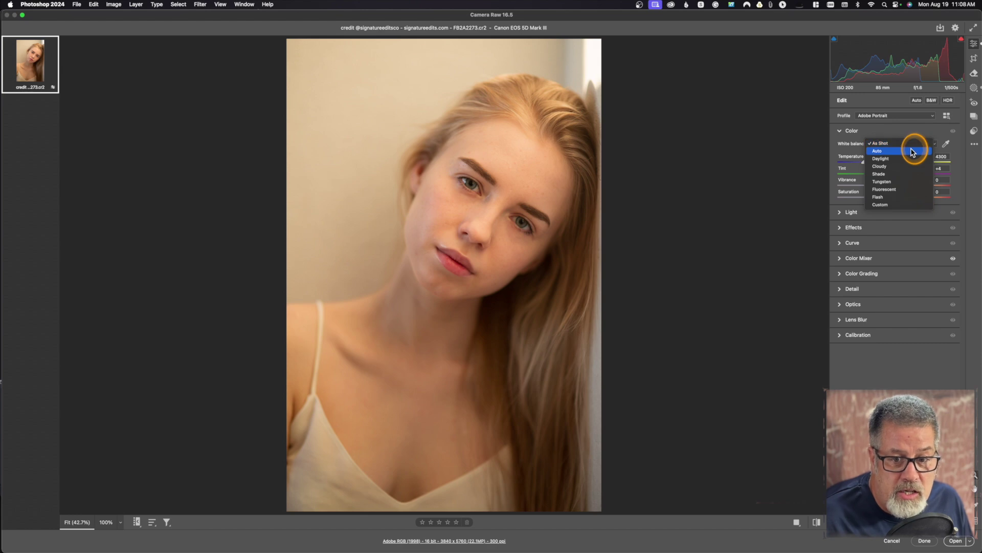
click(912, 150)
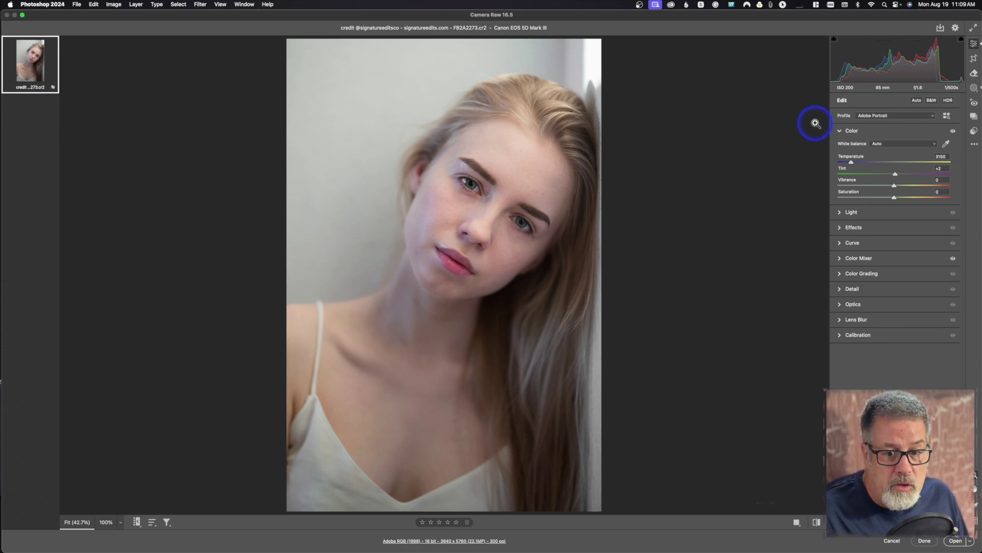
drag(895, 176, 890, 176)
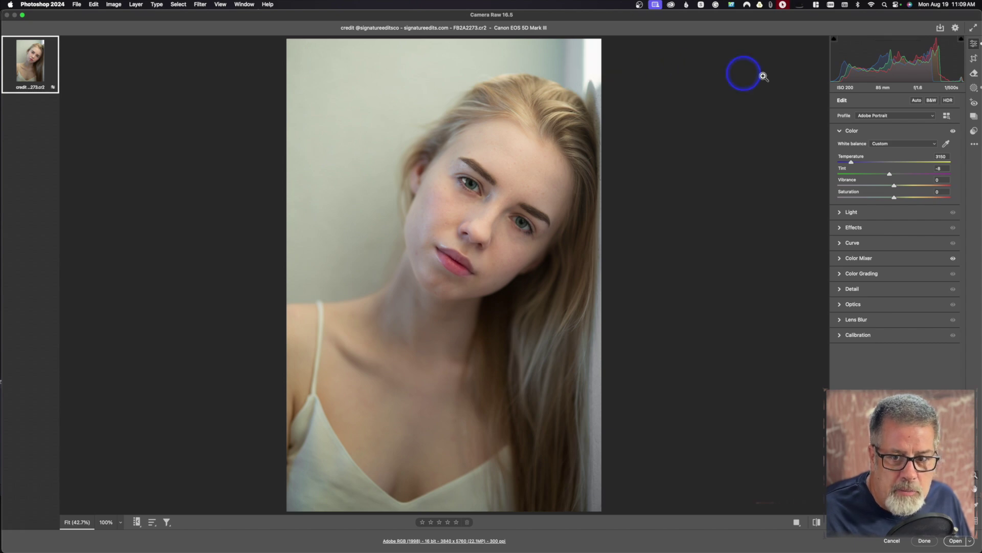
Step: Mask the woman in the portrait as the subject and set the mask's Exposure to +0.45 and Shadows to +21
click(974, 89)
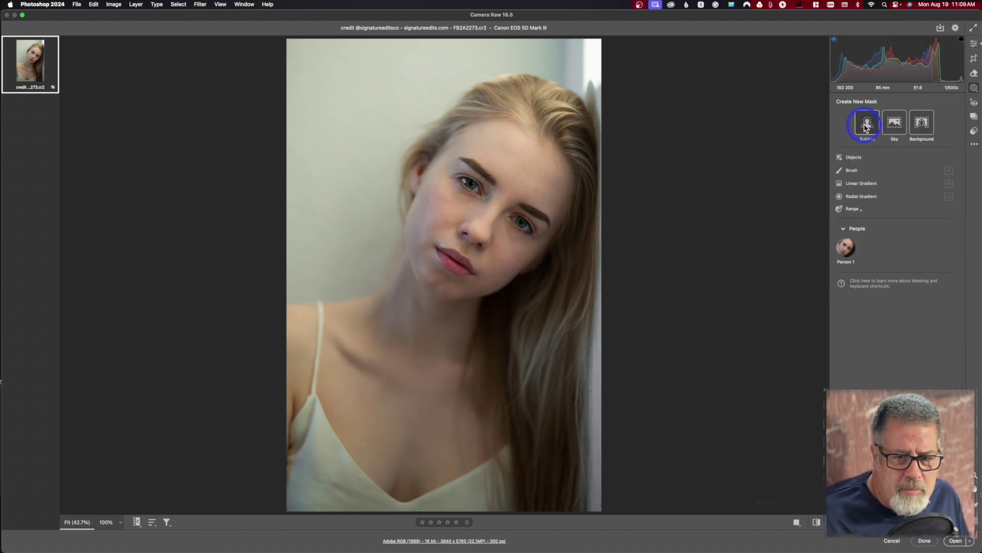
click(866, 127)
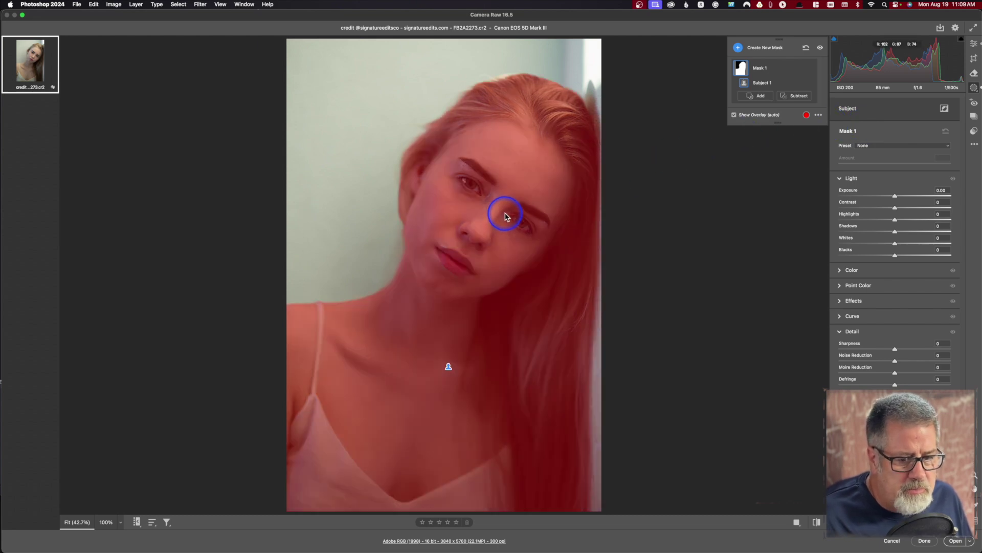
click(901, 197)
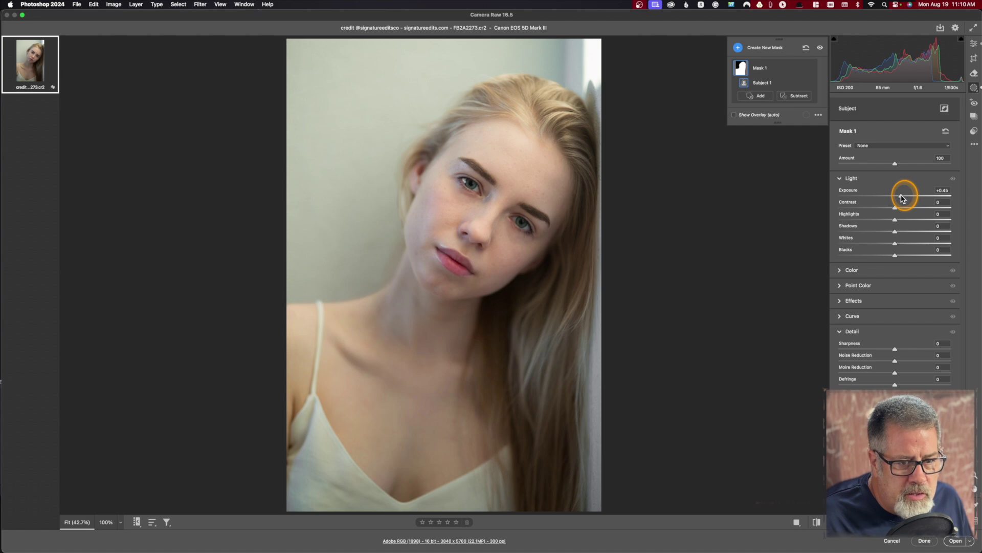
click(907, 231)
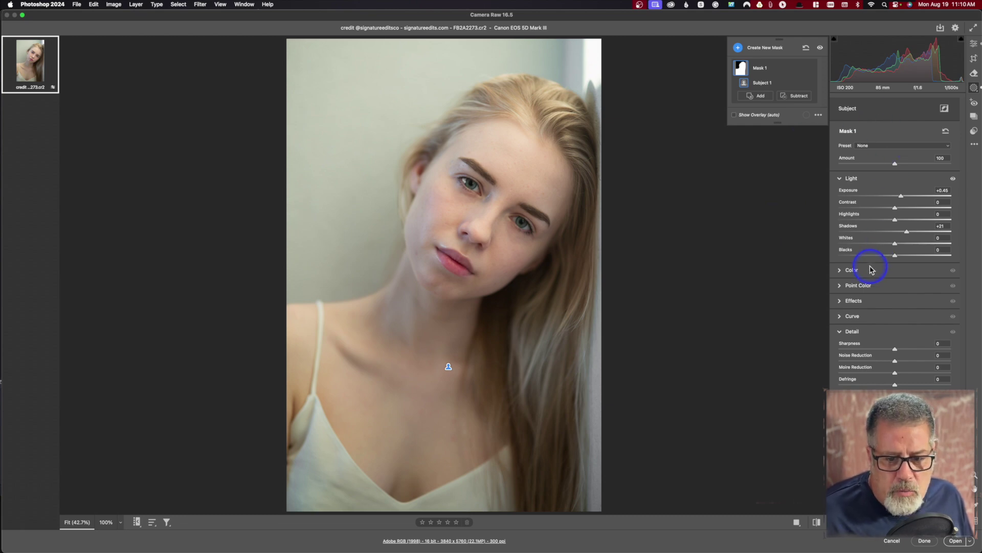
Step: Return to the portrait's global edits and set the orange Hue to -2 in the Color Mixer
click(974, 45)
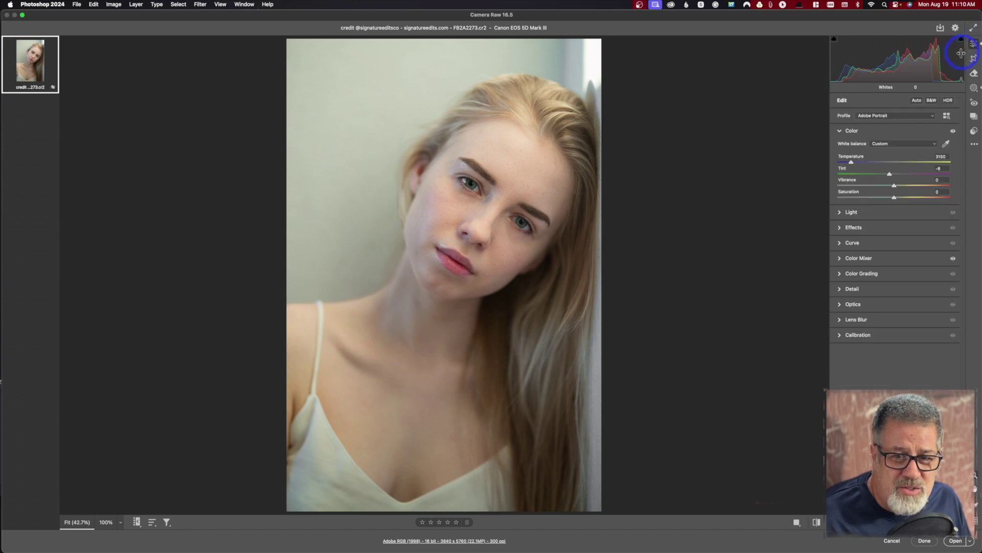
click(853, 259)
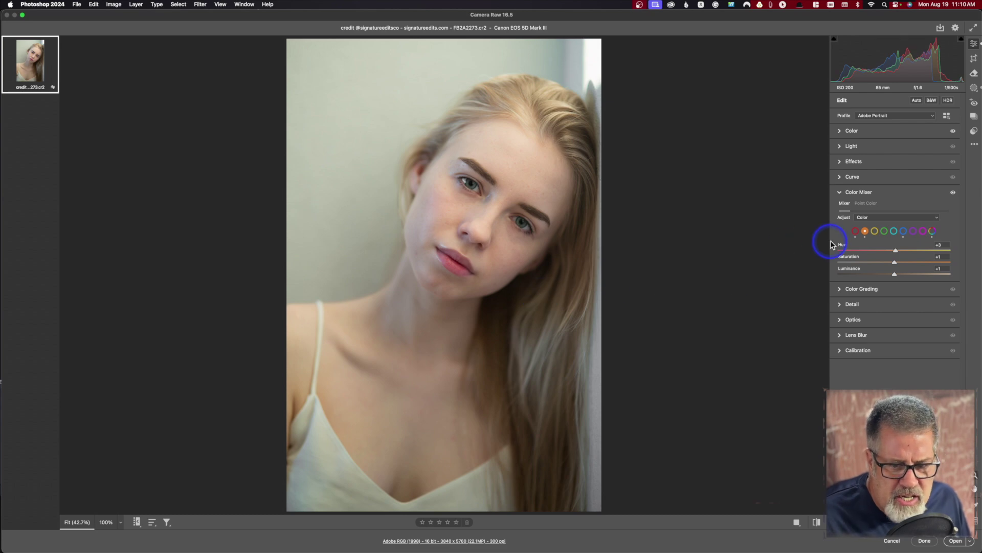
drag(859, 238, 840, 241)
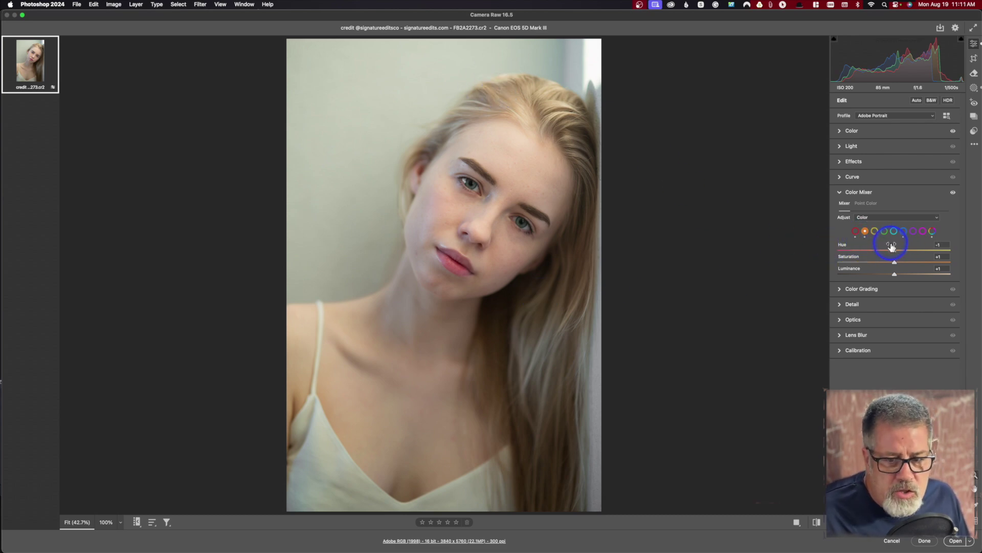
mouse_move(895, 251)
mouse_down()
mouse_move(881, 255)
mouse_move(894, 257)
mouse_up()
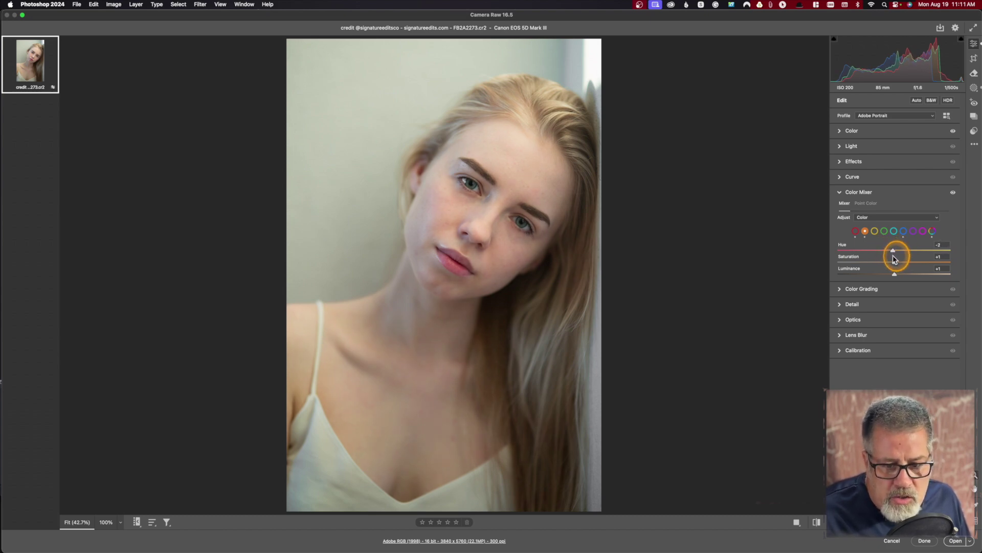
Step: Set the portrait's yellows in the Color Mixer to Hue -5, Saturation -18 and Luminance +3
click(876, 233)
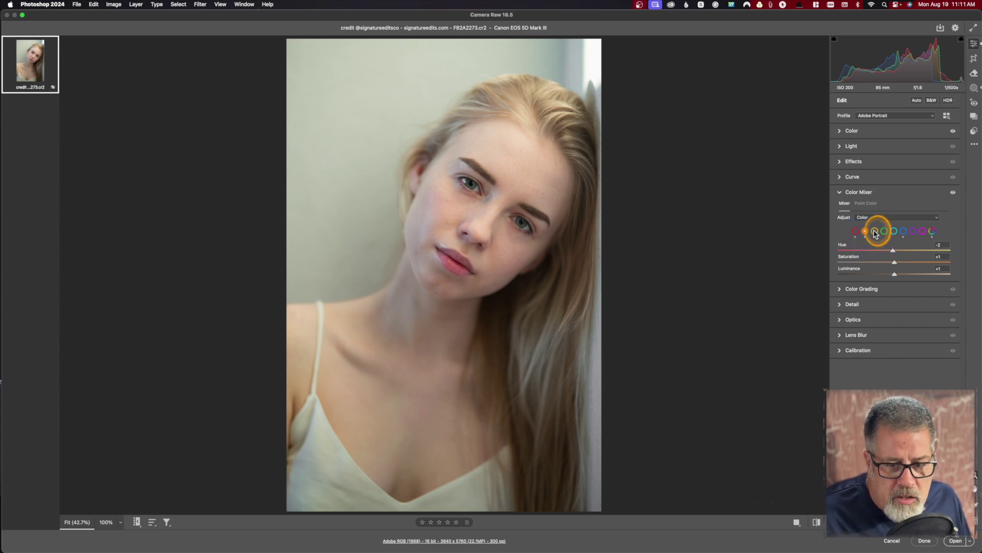
mouse_move(895, 253)
mouse_down()
mouse_move(886, 253)
mouse_move(895, 263)
mouse_move(880, 263)
mouse_up()
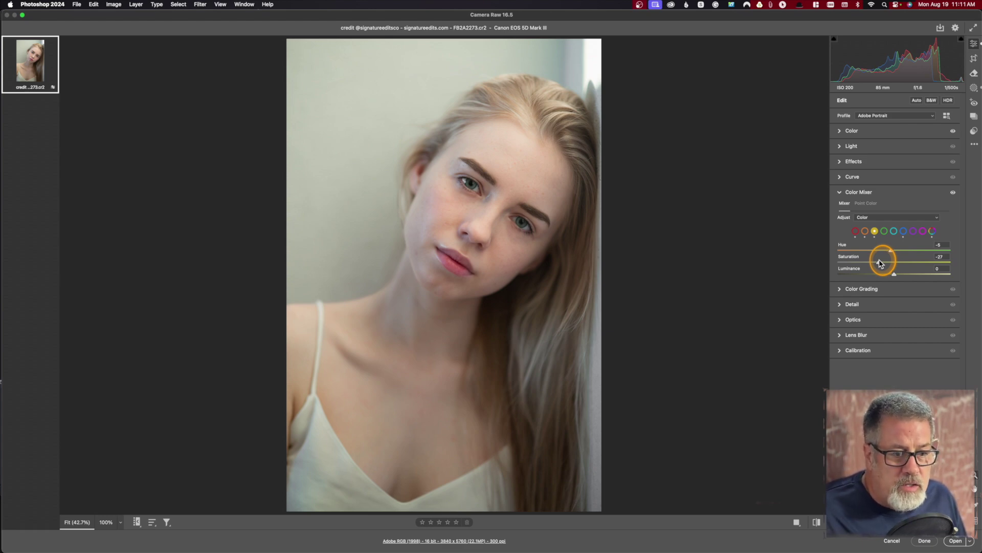
drag(880, 264, 896, 276)
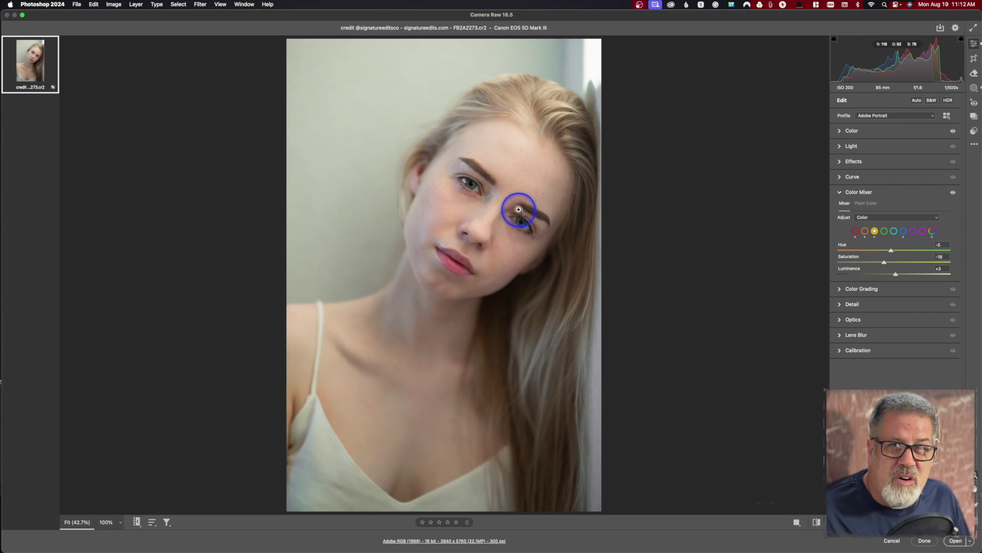
Step: Set the Hue of the portrait's reds to +4 in the Color Mixer
click(857, 233)
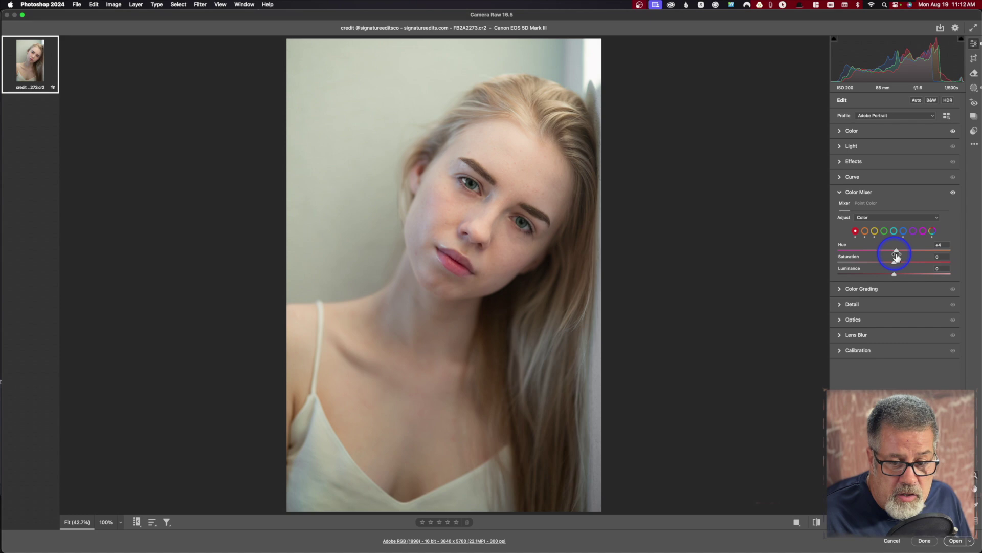
mouse_move(896, 255)
mouse_down()
mouse_move(935, 251)
mouse_move(897, 261)
mouse_up()
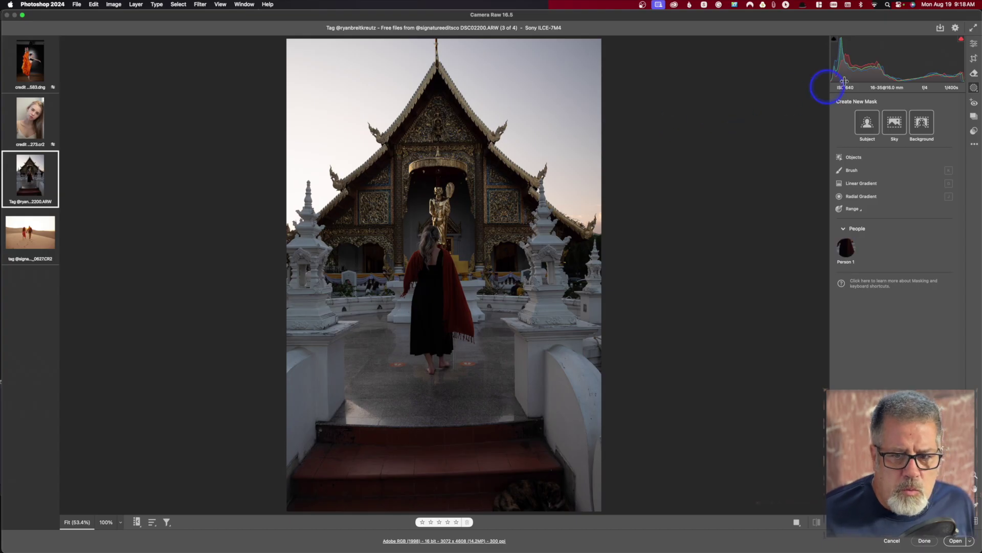
Step: Enable lens profile corrections in the temple photo's global edits and compare the image with the Optics corrections off and on
click(974, 44)
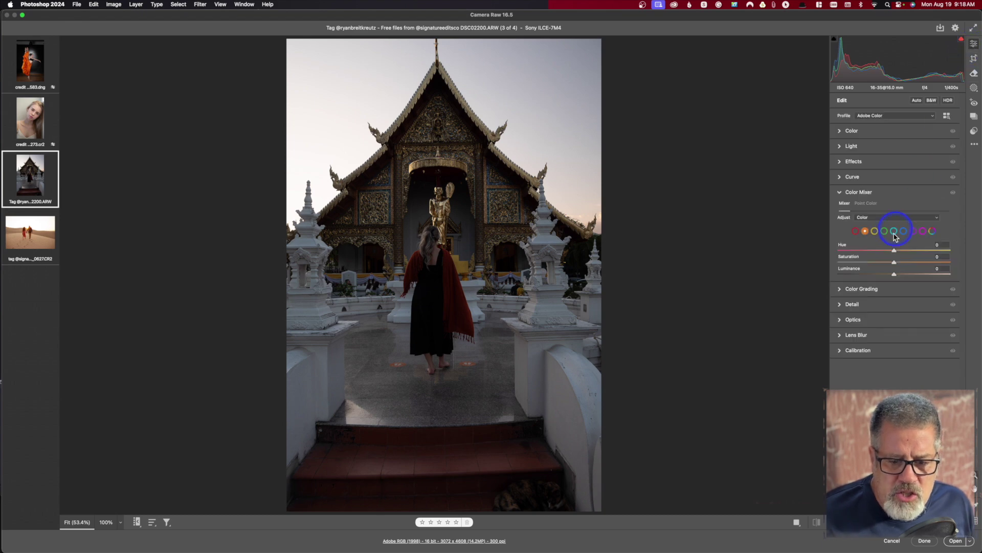
click(854, 320)
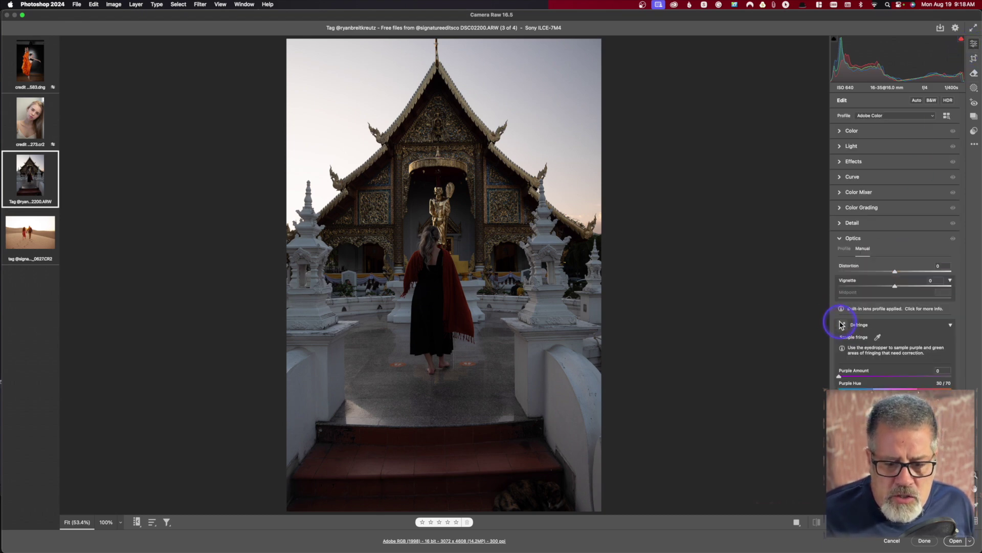
click(919, 325)
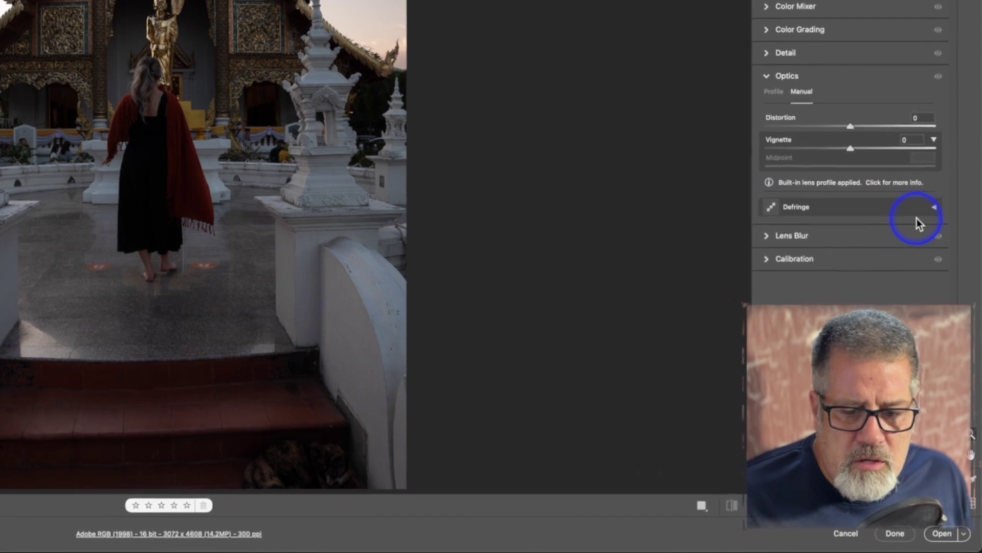
click(768, 78)
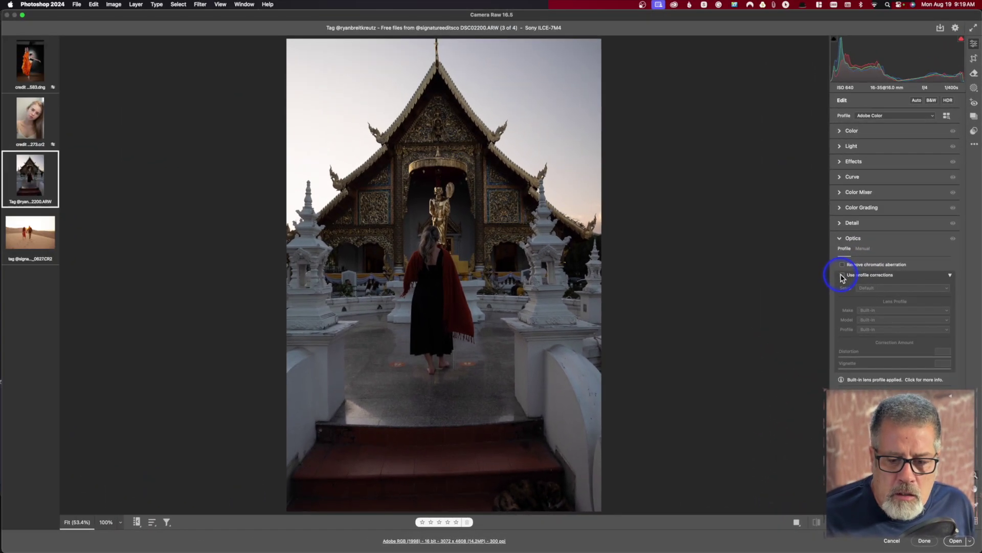
click(842, 275)
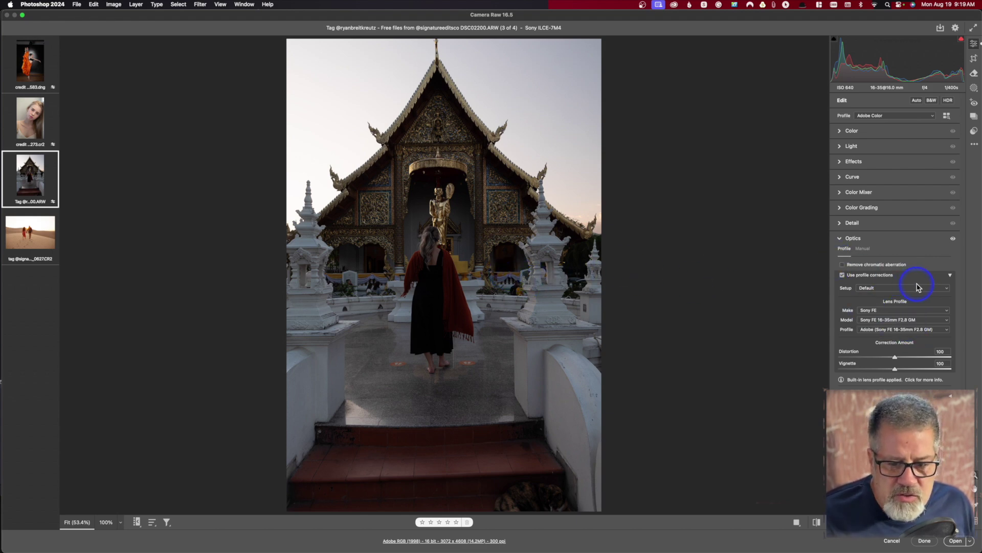
click(953, 241)
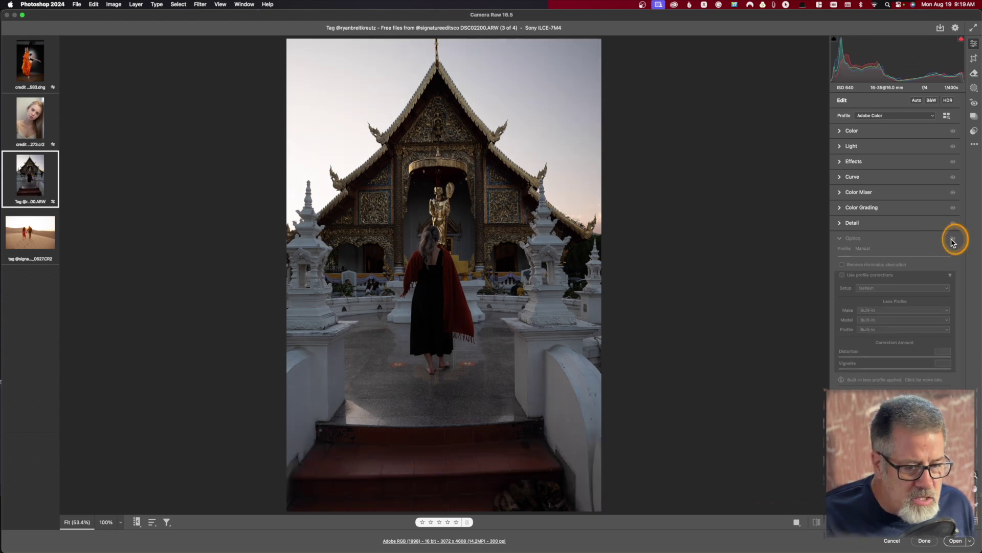
click(954, 240)
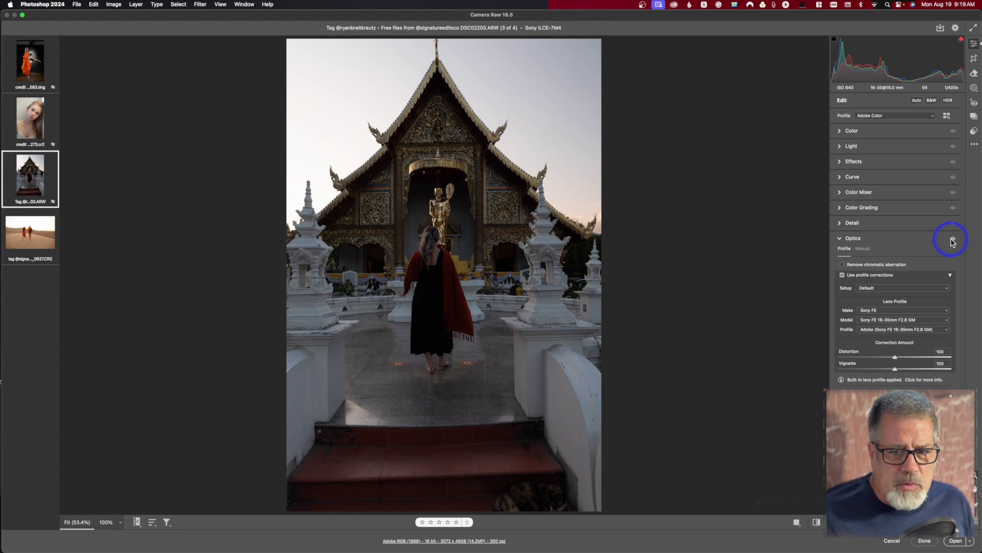
Step: Apply the Auto Upright perspective correction to the temple photo, comparing it with the Geometry adjustments off and on
click(974, 59)
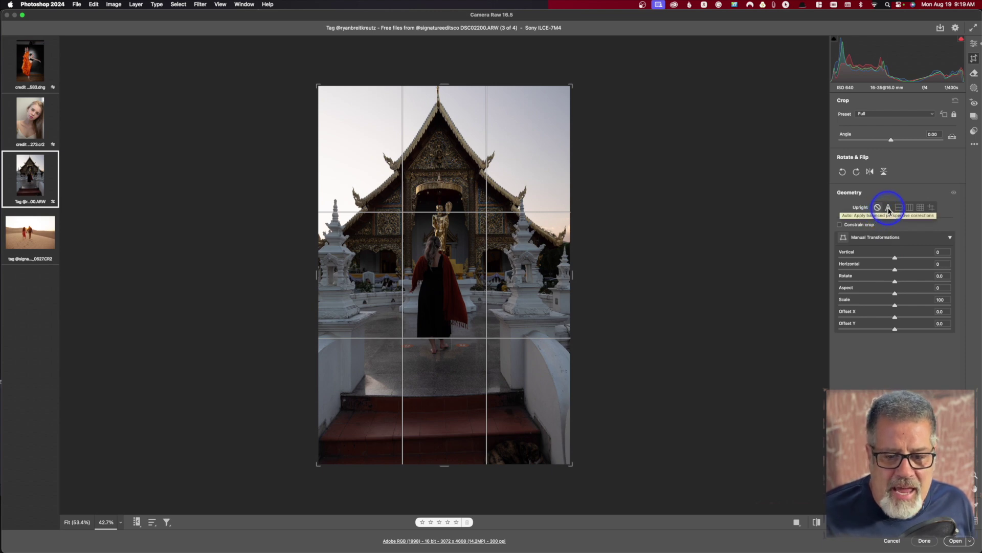
click(888, 209)
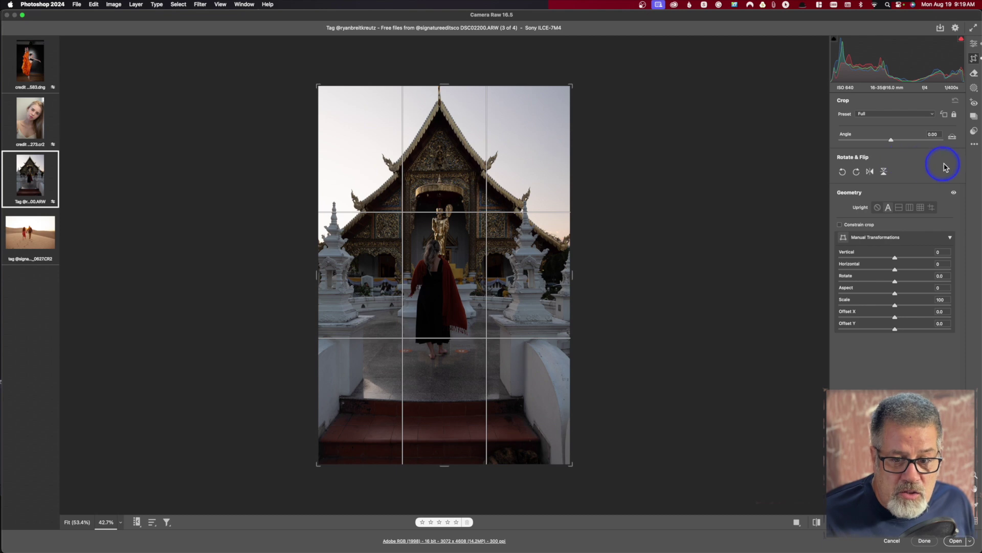
click(954, 194)
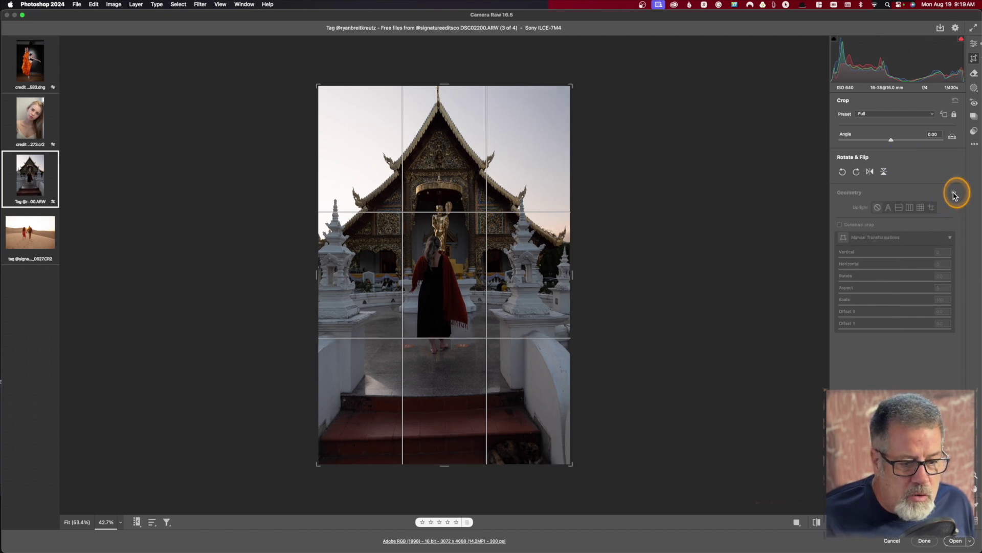
click(953, 194)
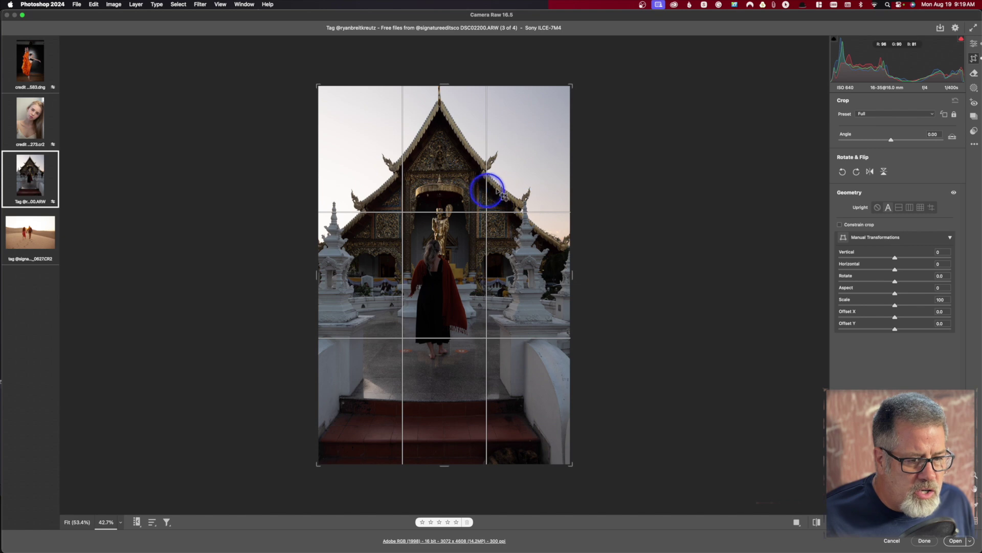
click(889, 207)
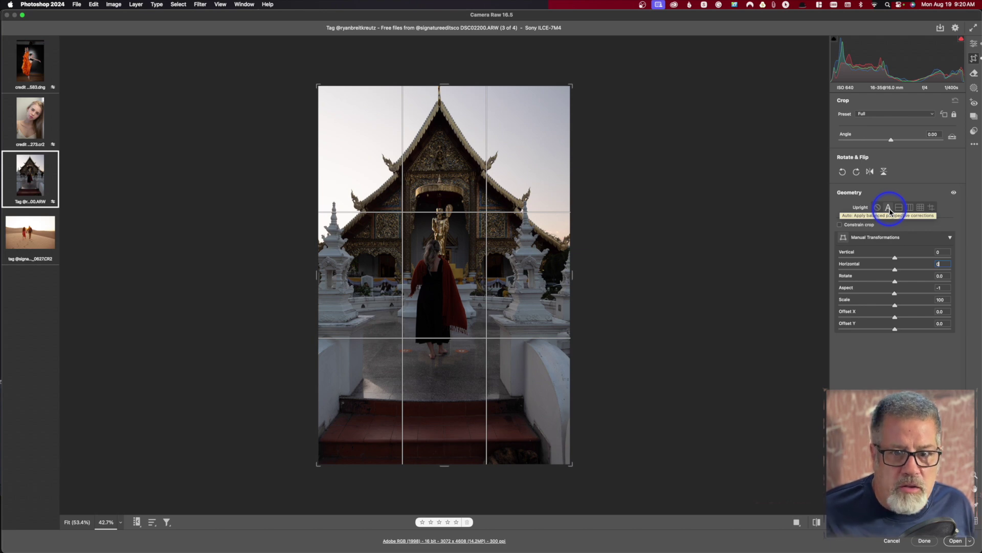
click(974, 43)
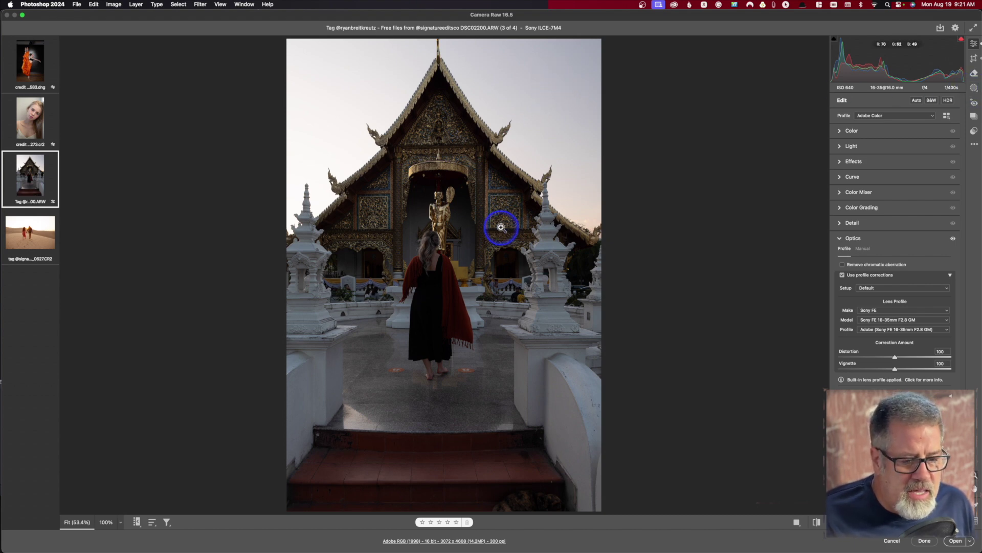
Step: Mask the sky in the temple photo and set the mask's Exposure to -0.30
click(974, 87)
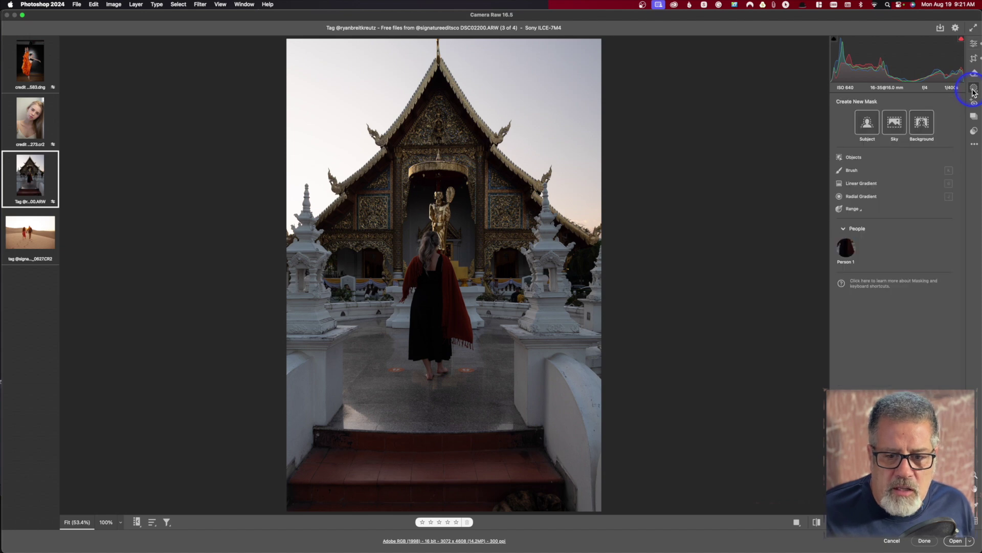
click(894, 128)
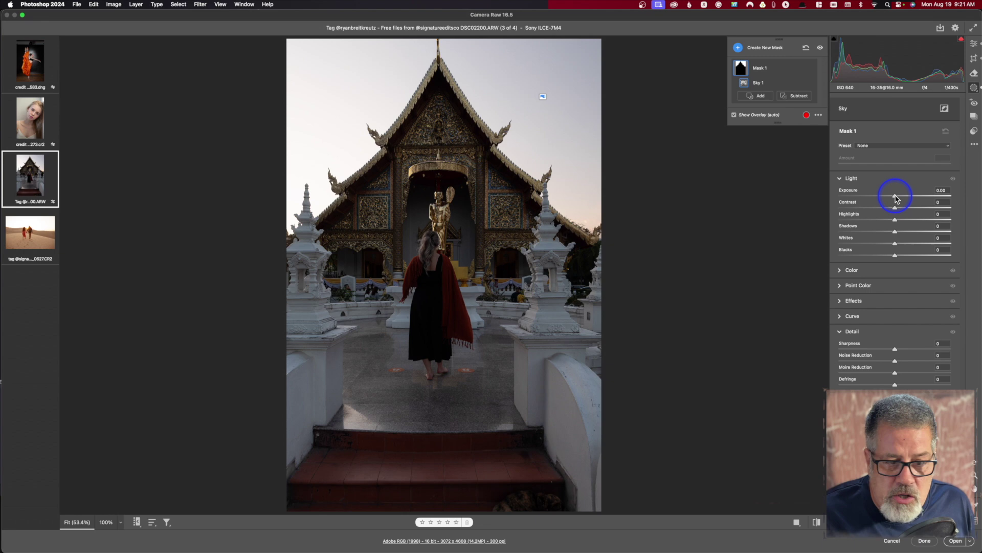
drag(895, 199, 890, 199)
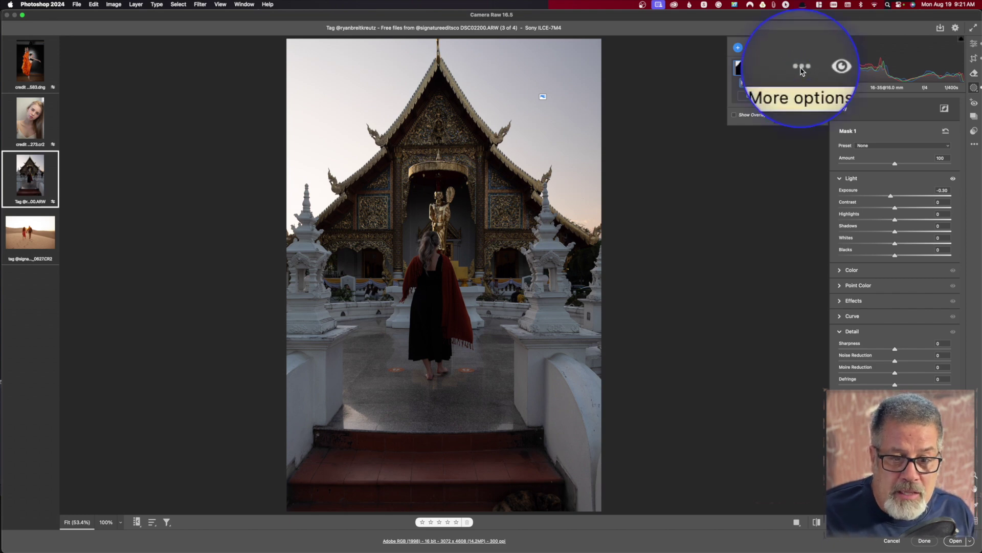
Step: Duplicate and invert the sky mask, and set the inverted mask's Exposure to +0.50 and Shadows to +32
click(801, 69)
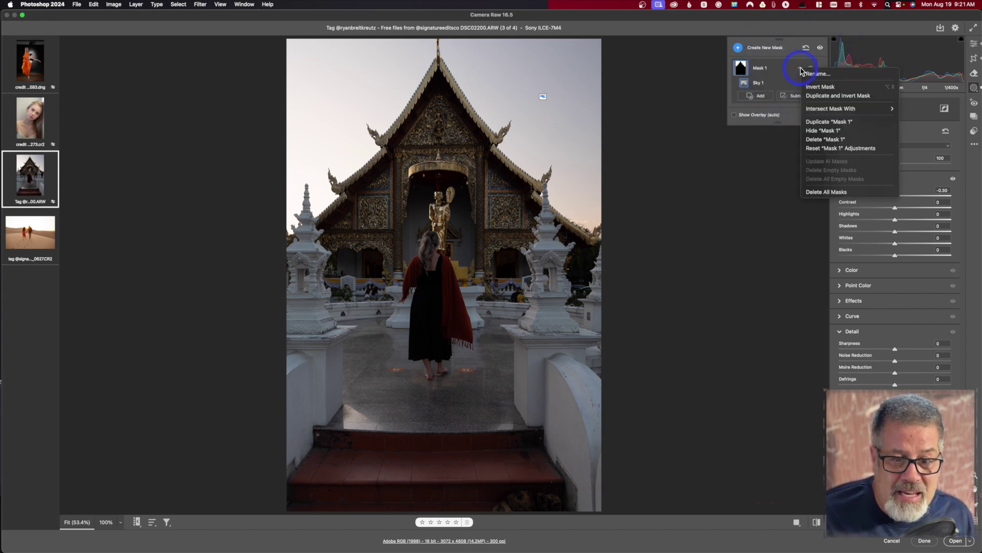
click(828, 97)
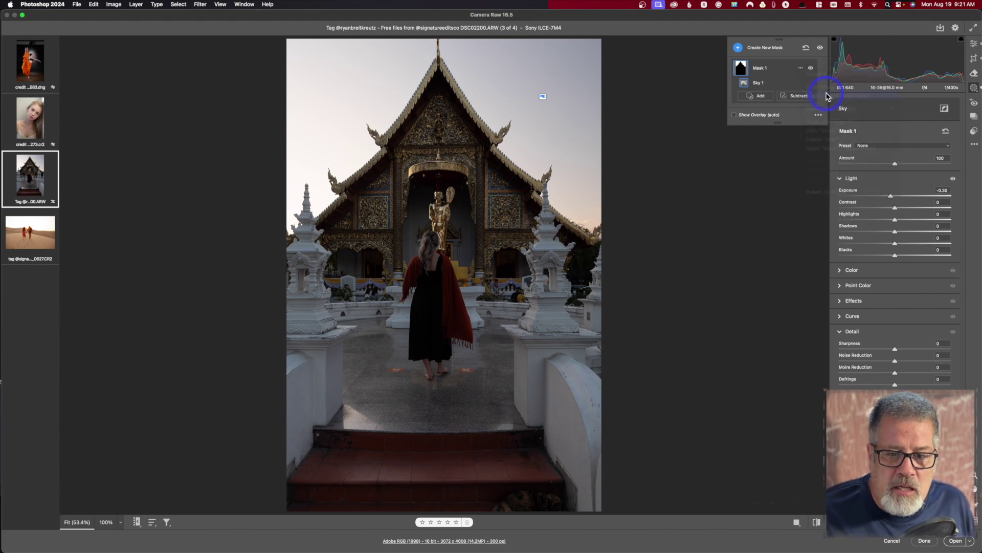
click(744, 75)
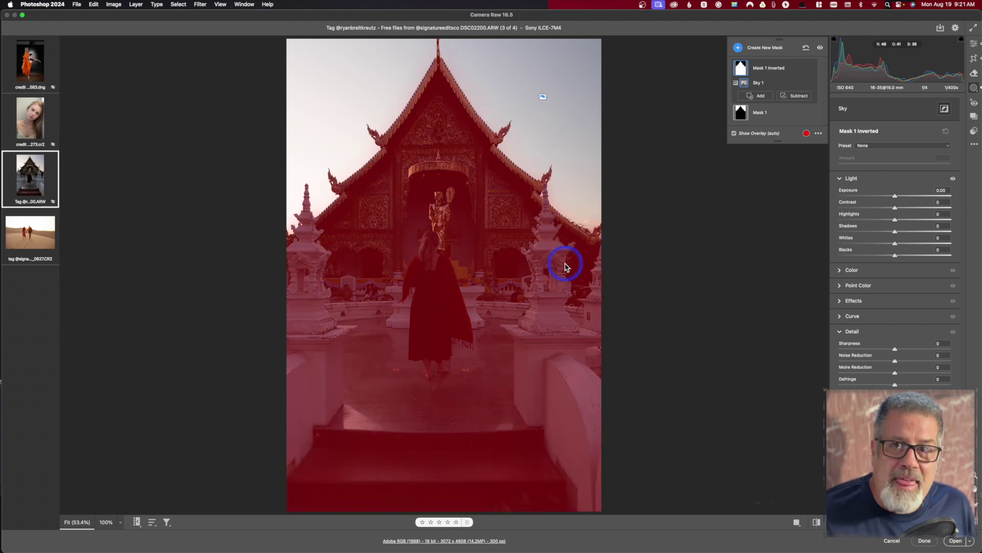
drag(896, 196, 904, 198)
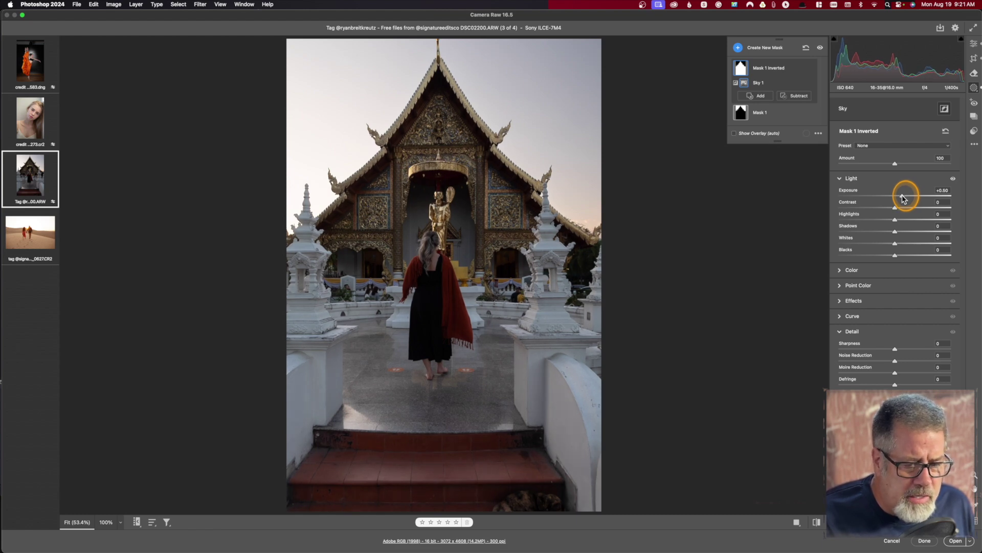
drag(905, 232, 914, 234)
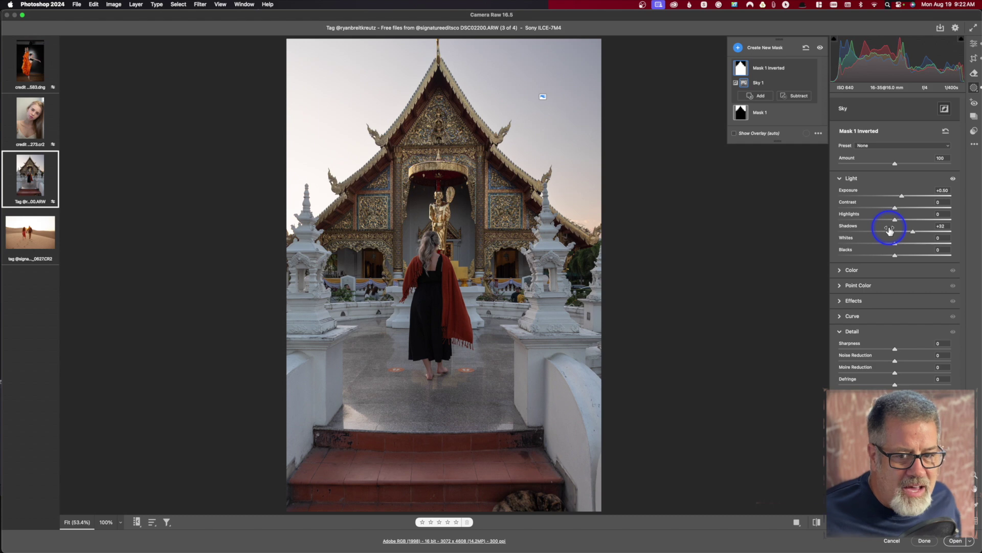
Step: Set the temple photo's global white balance to Auto and warm its Temperature to 6500
click(975, 46)
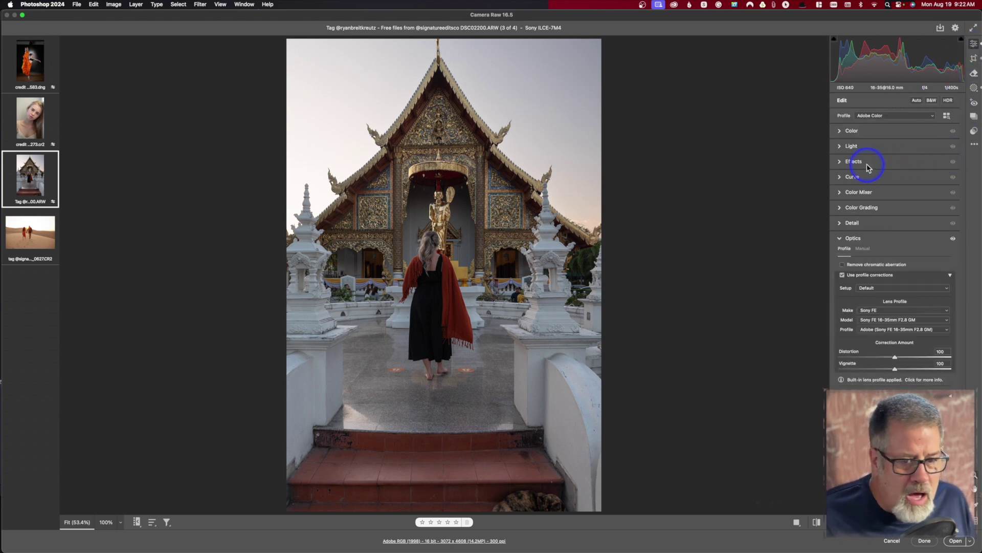
click(853, 130)
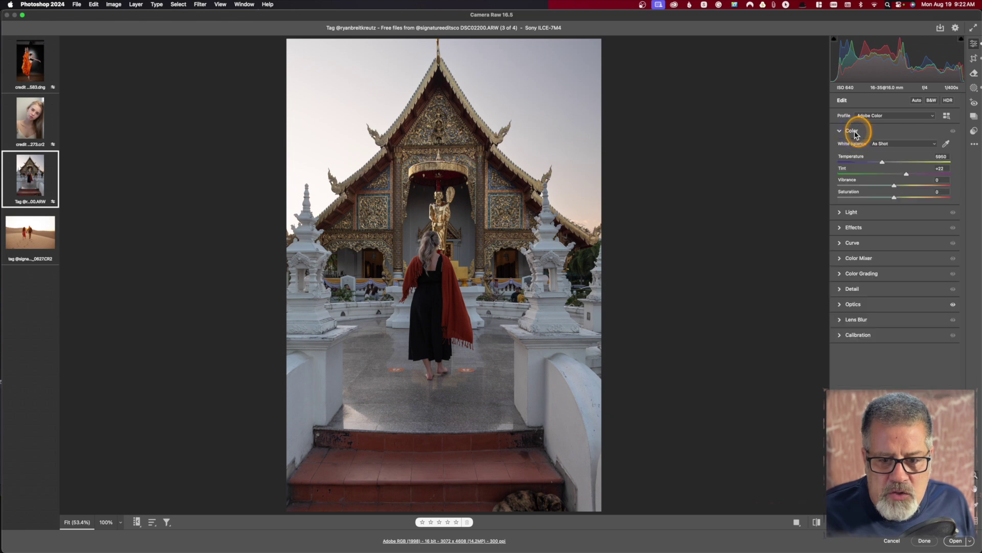
click(895, 146)
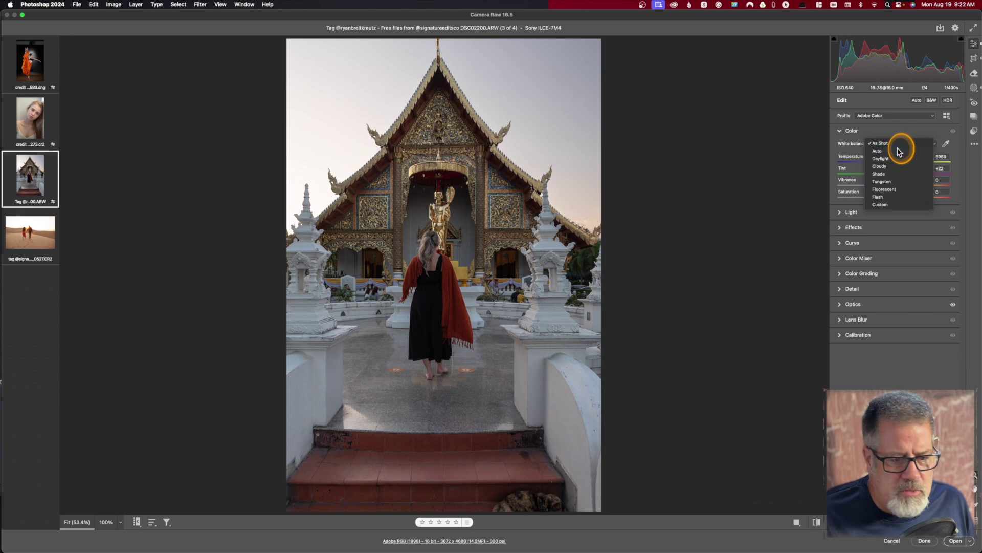
click(899, 151)
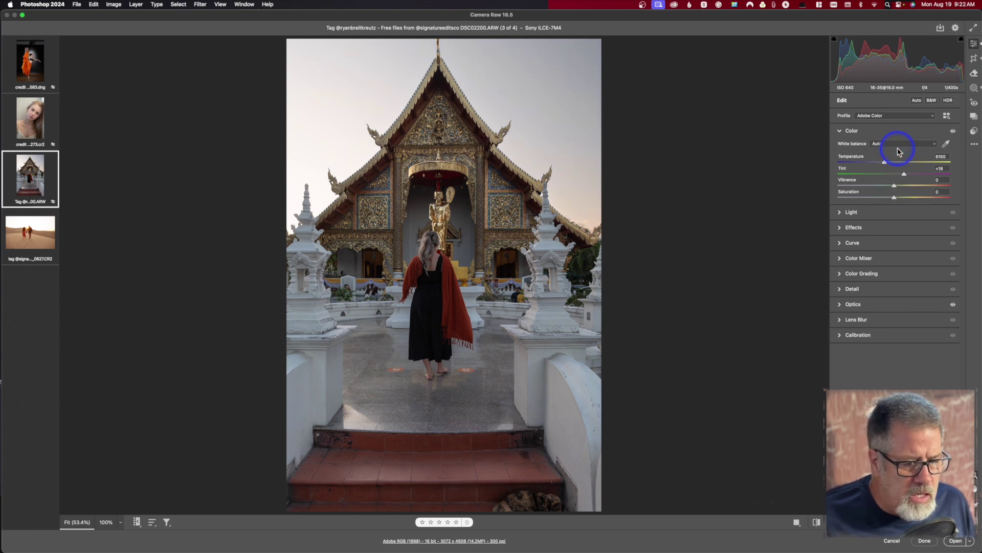
drag(885, 160, 882, 170)
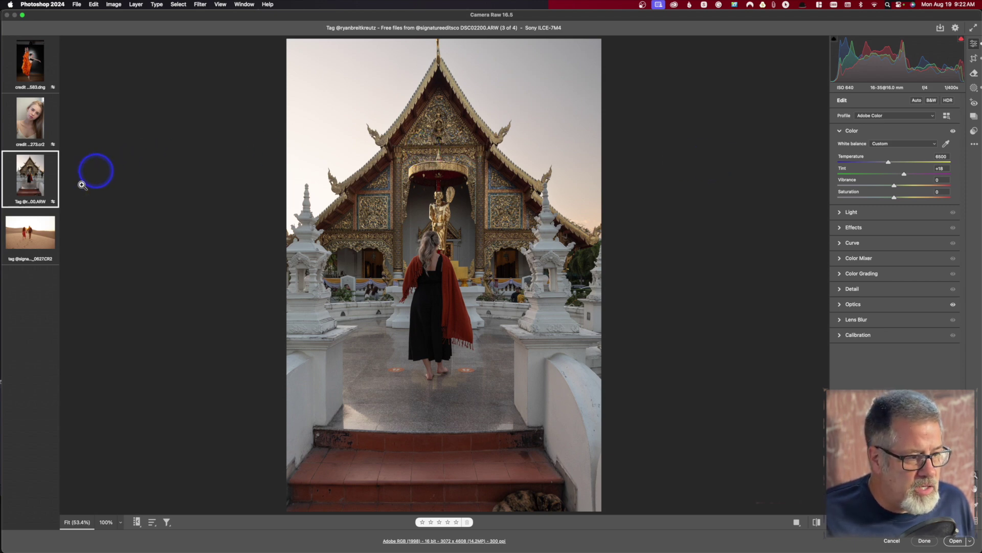
Step: Switch to the photo of the couple in the desert and create a mask of its sky
click(30, 231)
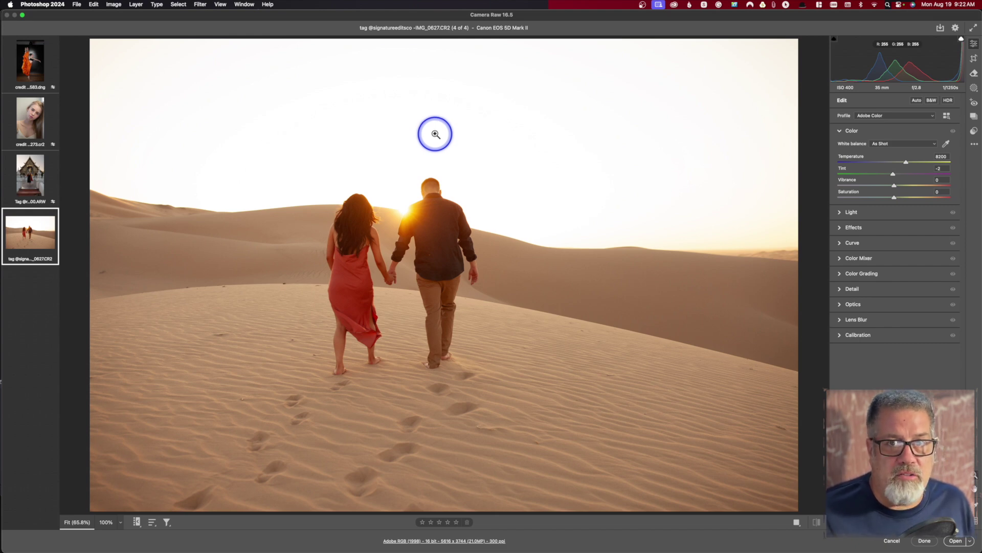
click(974, 88)
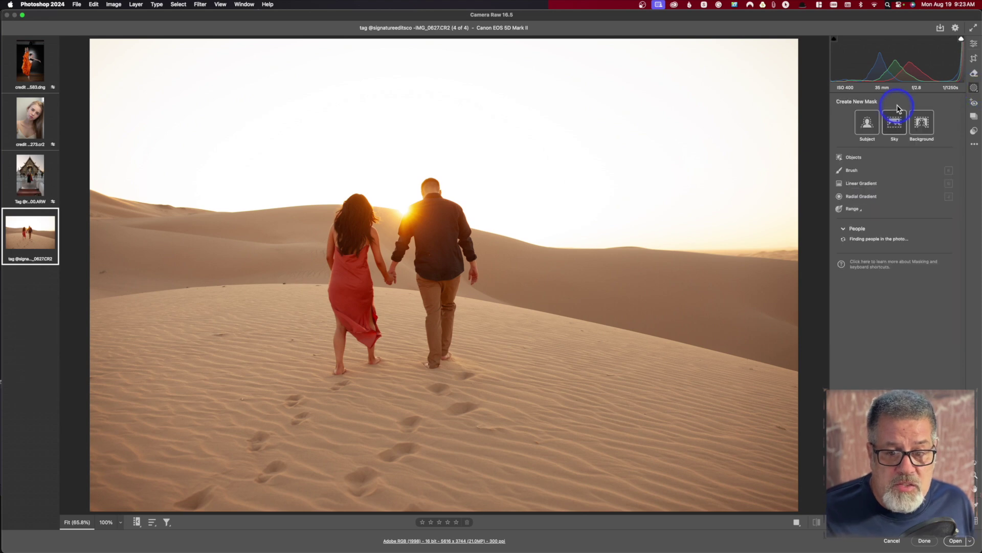
click(896, 124)
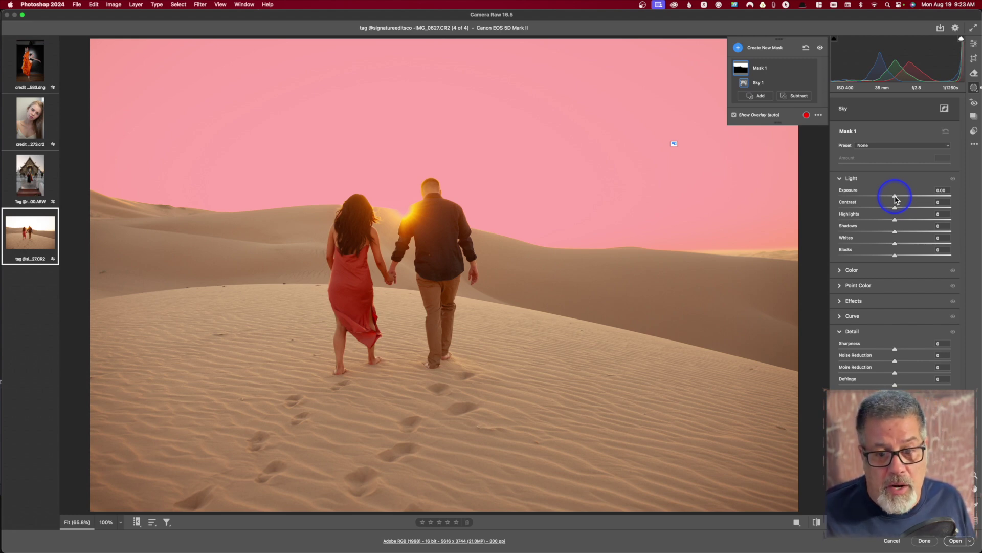
Step: Set the desert sky mask's Exposure to -1.45 and Highlights to +1, and reduce its Contrast
mouse_move(895, 220)
mouse_down()
mouse_move(855, 223)
mouse_move(895, 220)
mouse_move(889, 207)
mouse_up()
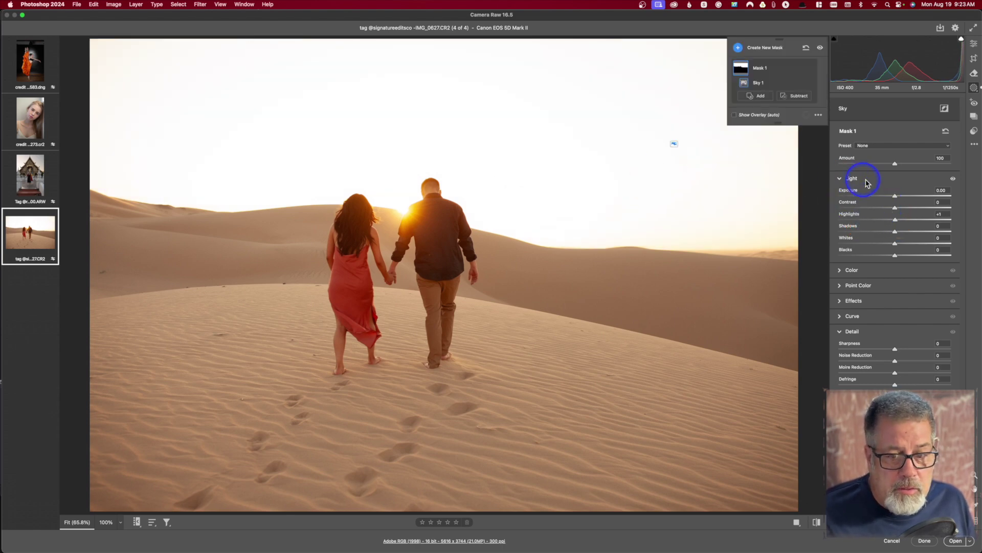
click(881, 207)
drag(897, 197, 849, 201)
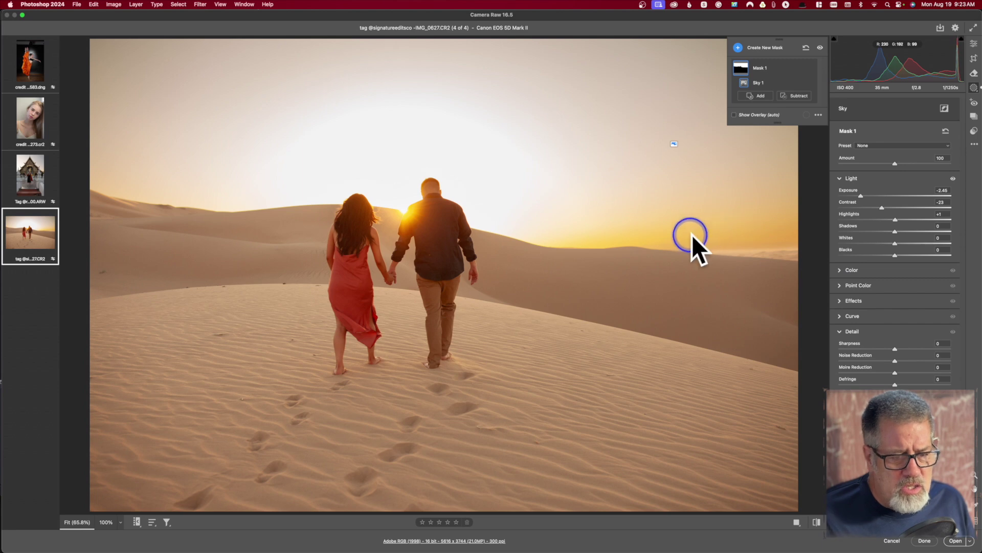
mouse_move(861, 196)
mouse_down()
mouse_move(893, 199)
mouse_move(875, 198)
mouse_up()
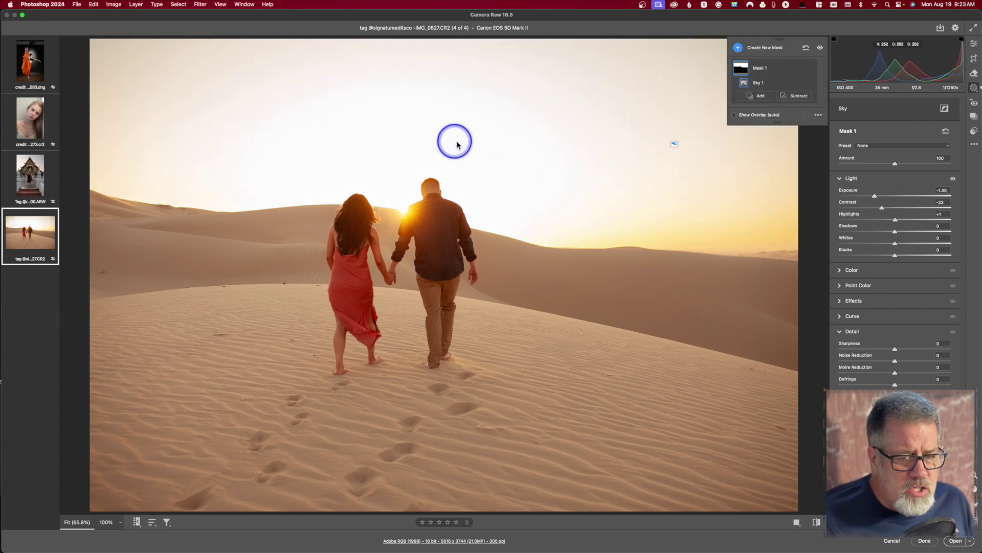
drag(882, 208, 888, 210)
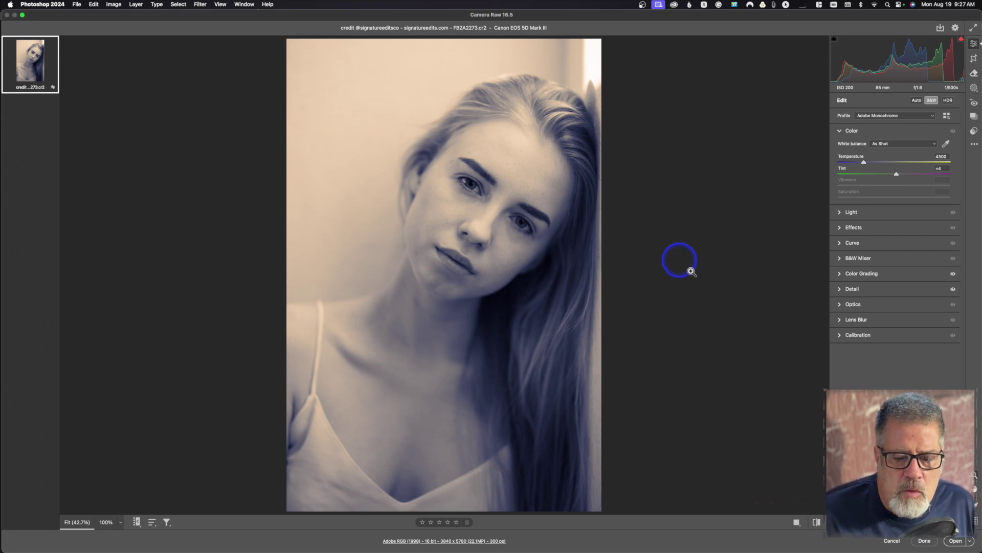
Step: Open the toned monochrome portrait in Photoshop, and switch to Photo Mechanic to open the DNG of the woman lying in the garden
click(956, 541)
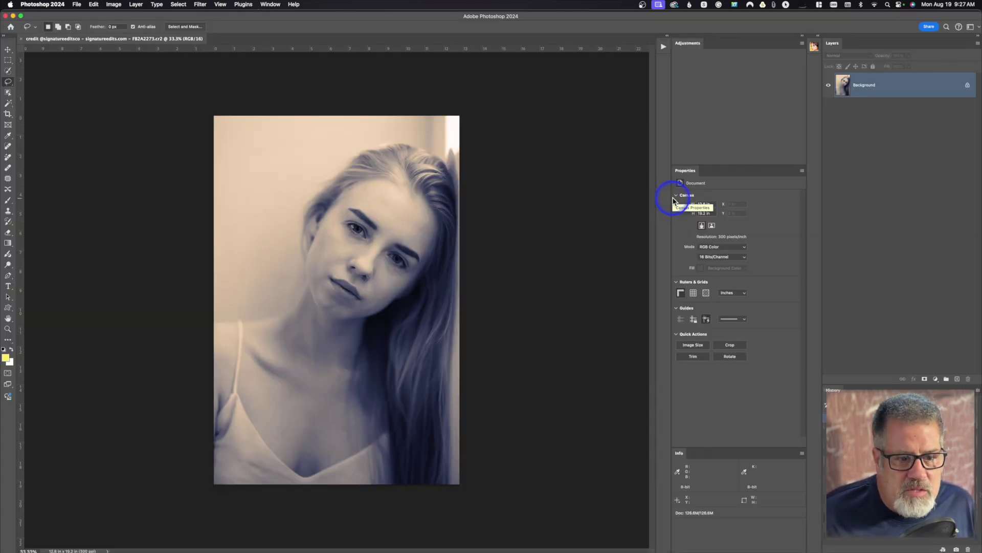
mouse_move(10, 153)
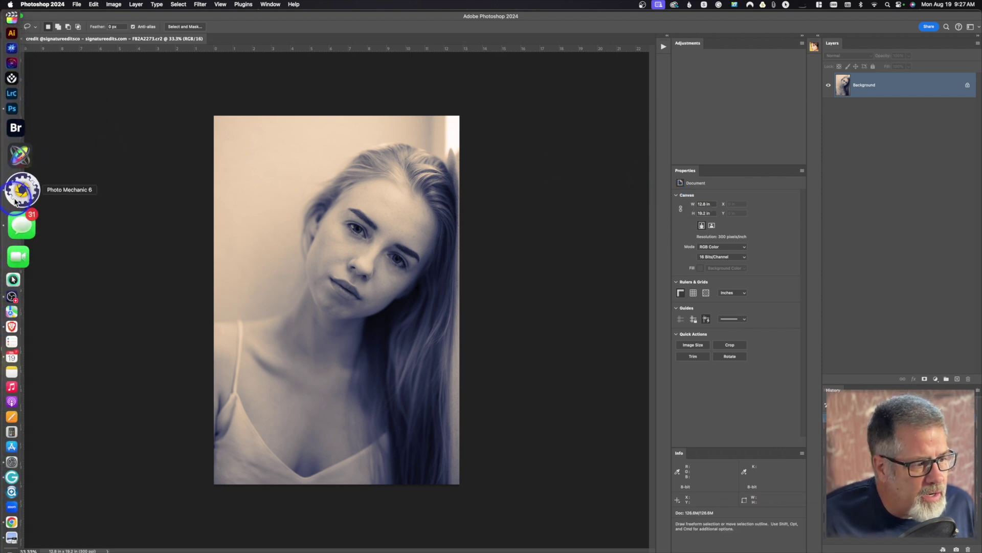
click(19, 191)
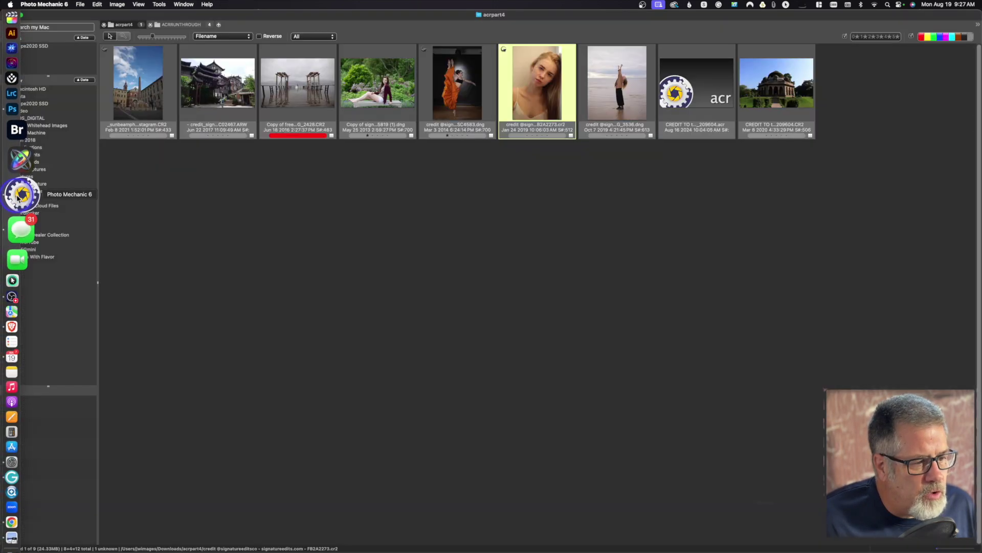
click(379, 98)
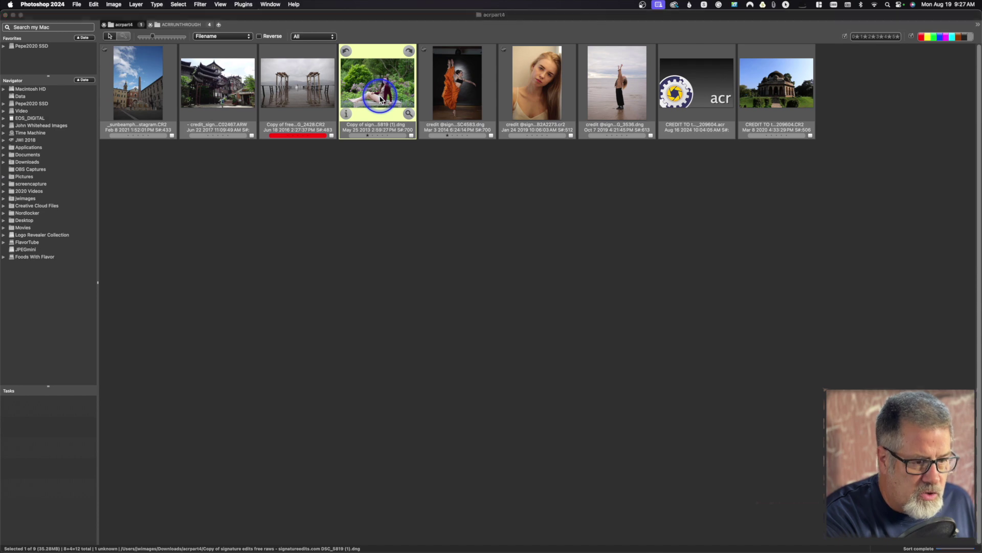